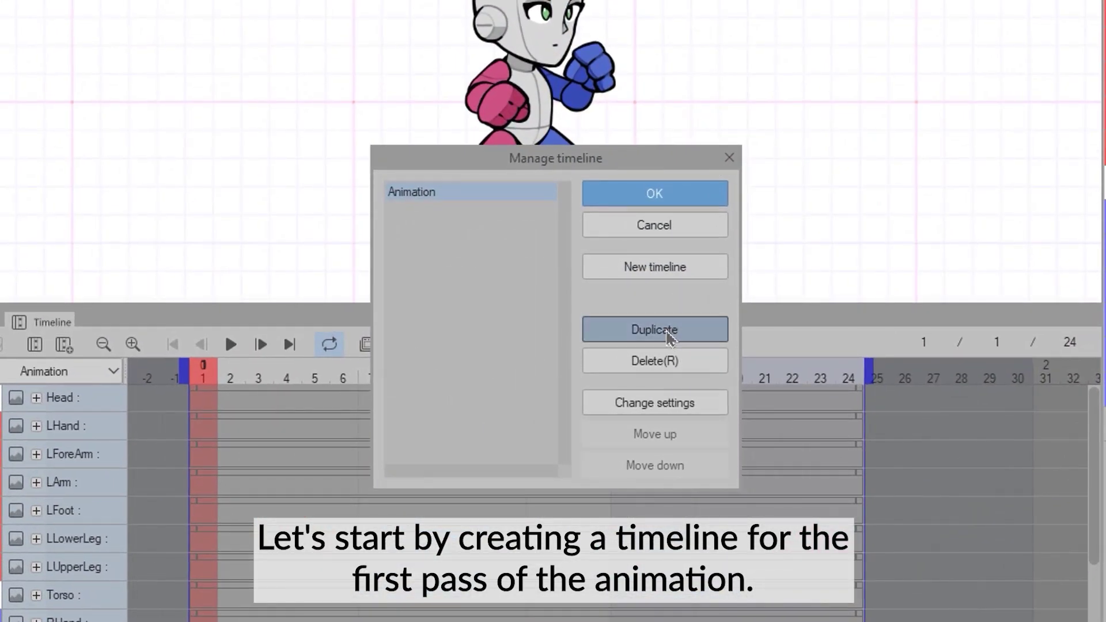
Duplicate the Animation timeline as a new timeline named Idle
{"action": "left_click", "coordinate": [656, 329]}
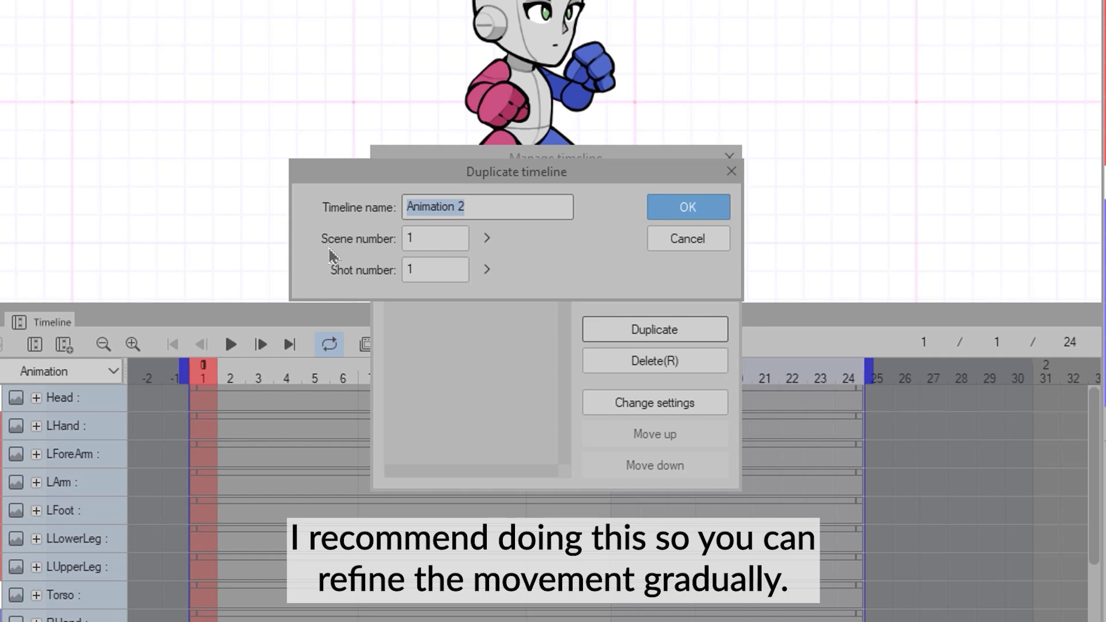
{"action": "type", "text": "Idle"}
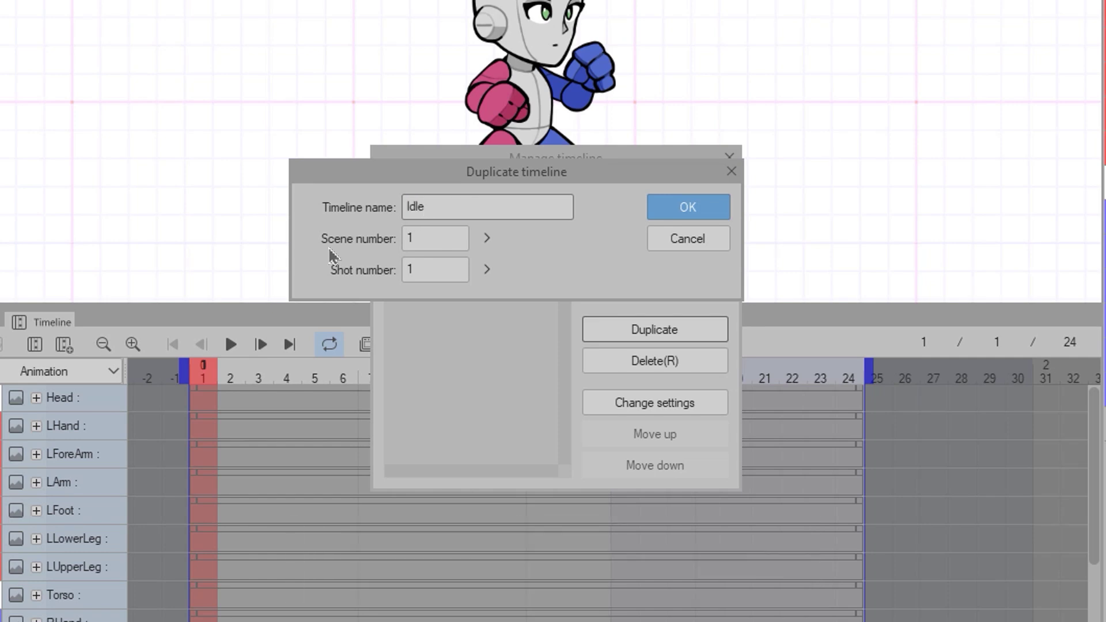
{"action": "key", "text": "Return"}
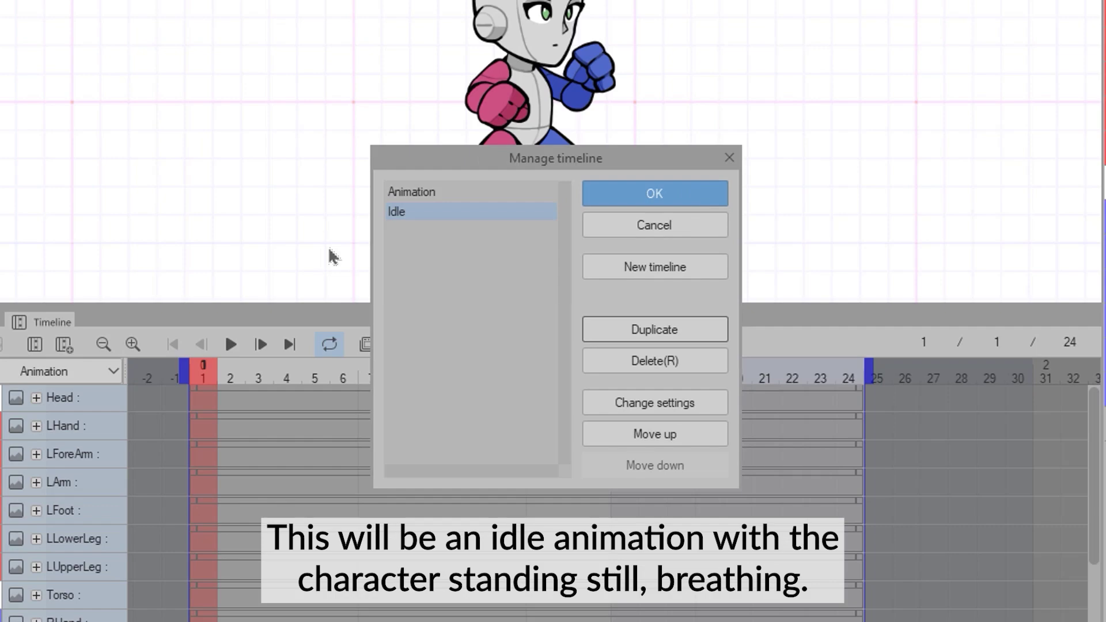
{"action": "left_click", "coordinate": [683, 202]}
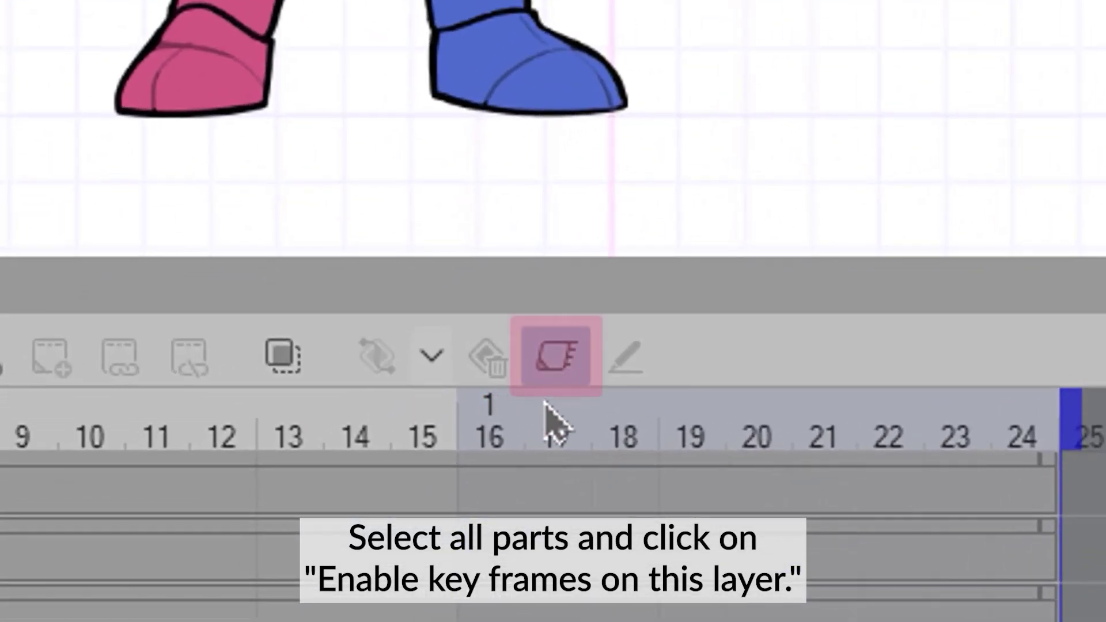
Enable keyframes on all body part layers and add keyframes at frames 1 and 24, plus frame 12 for all parts except the feet
{"action": "left_click", "coordinate": [550, 377]}
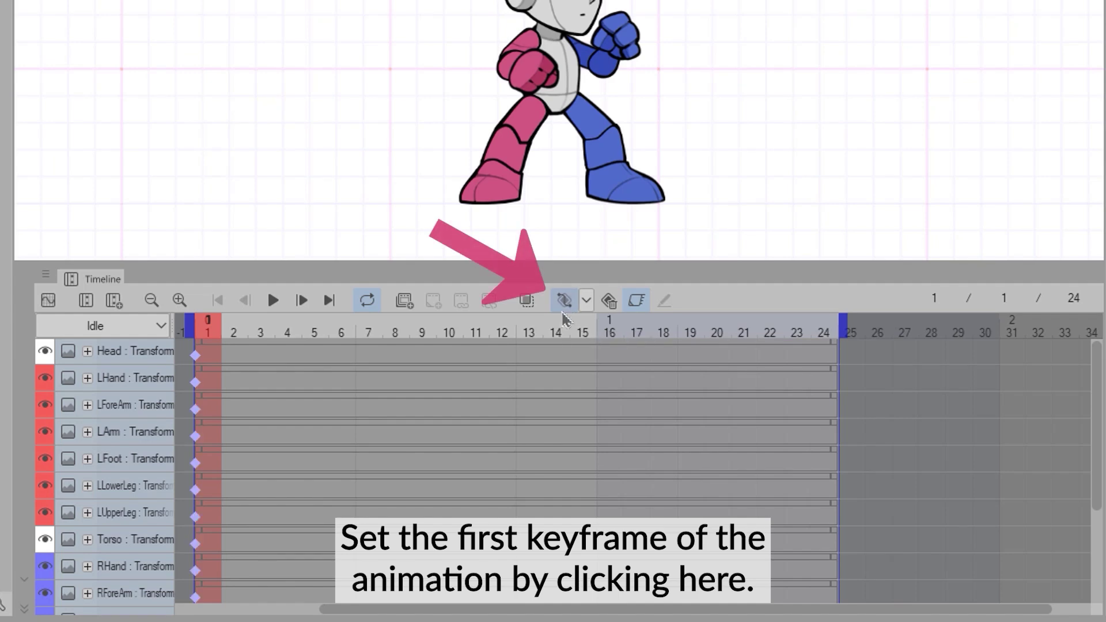
{"action": "left_click", "coordinate": [824, 333]}
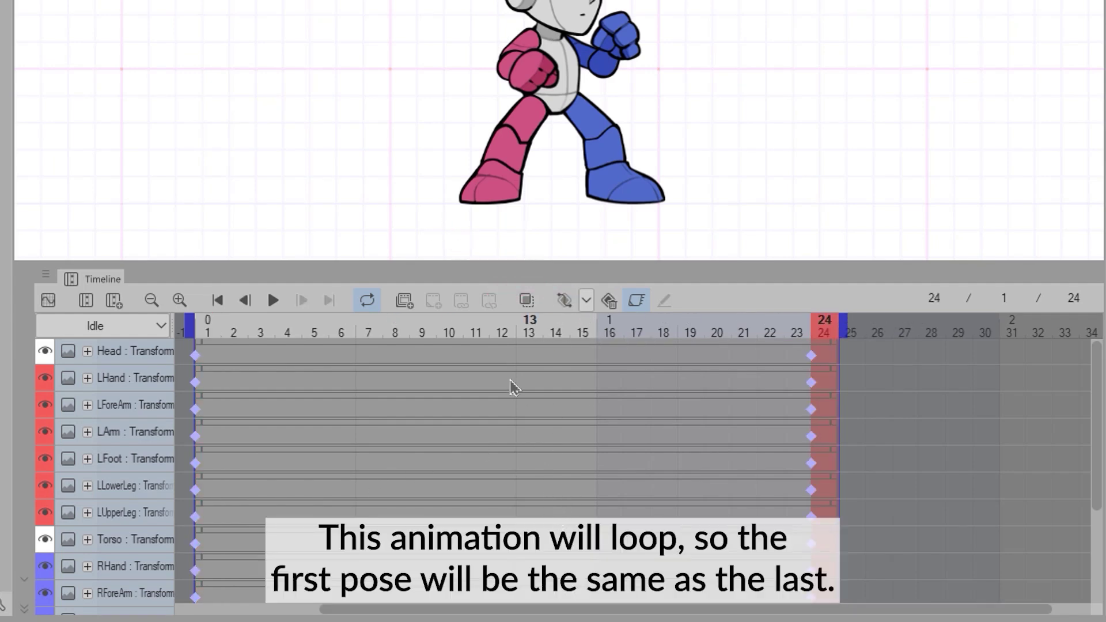
{"action": "left_click", "coordinate": [505, 335]}
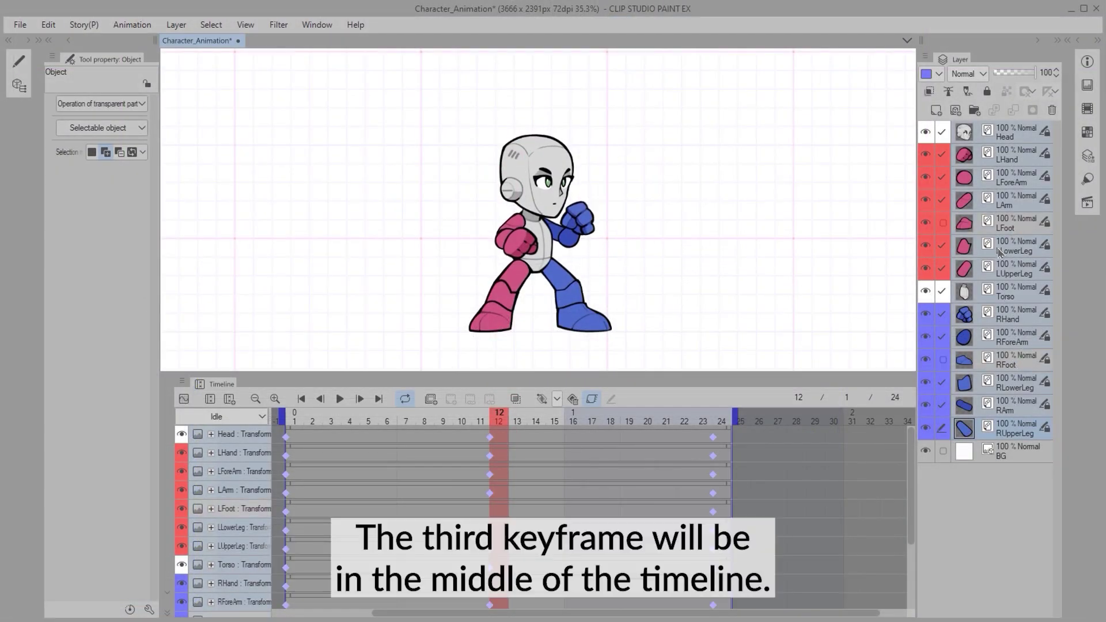
{"action": "key", "text": "Return"}
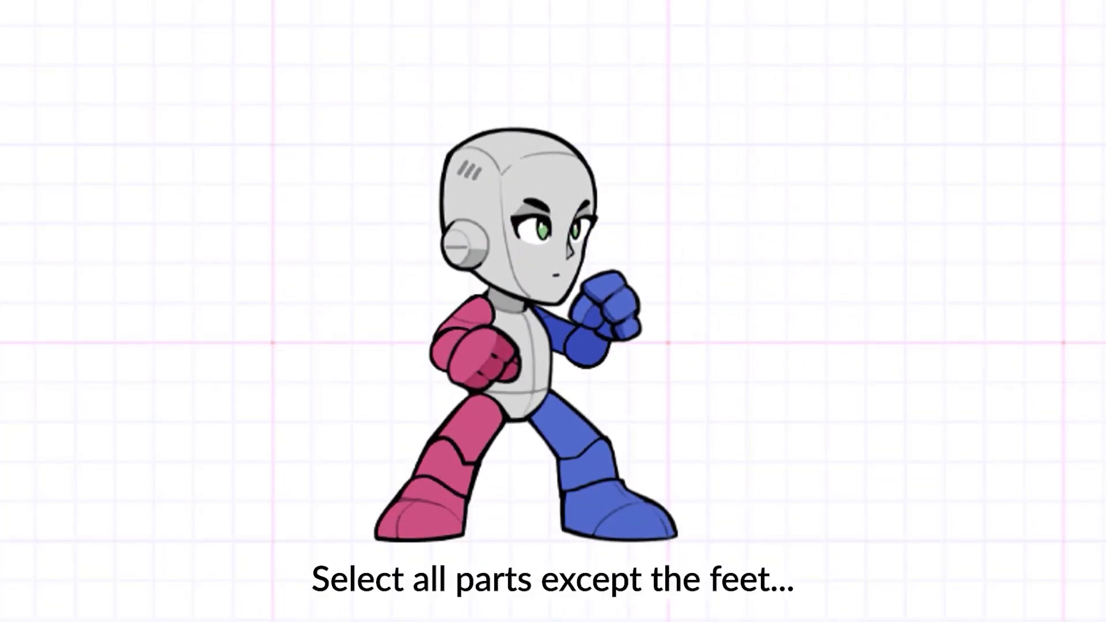
{"action": "left_click", "coordinate": [600, 442]}
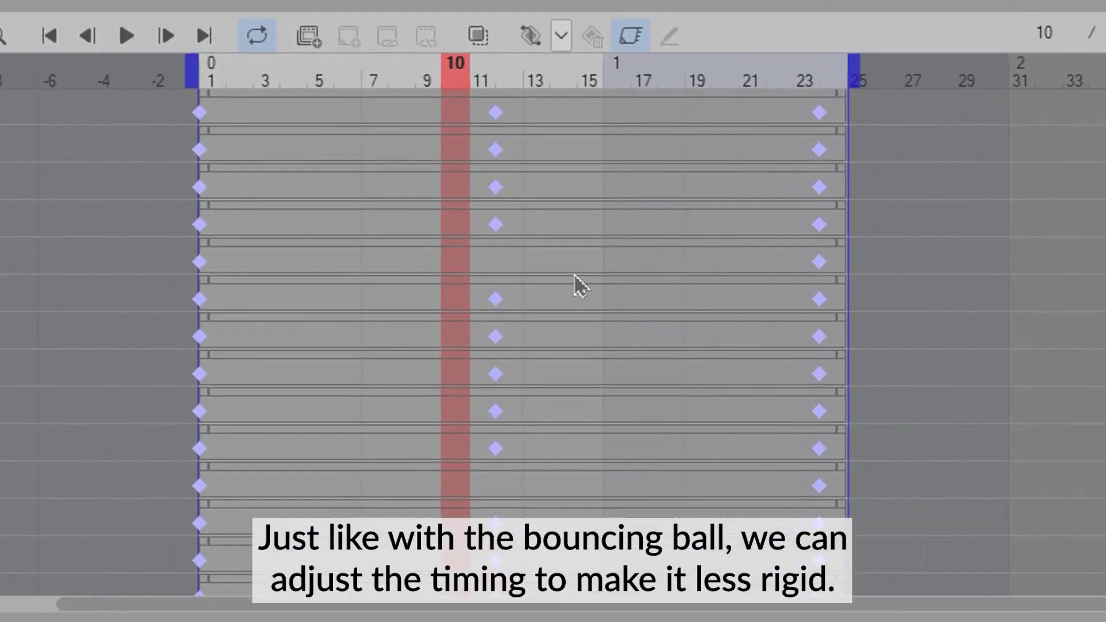
Move the middle keyframes of all body parts earlier on the timeline and play the animation
{"action": "left_click_drag", "start_coordinate": [564, 616], "coordinate": [564, 614]}
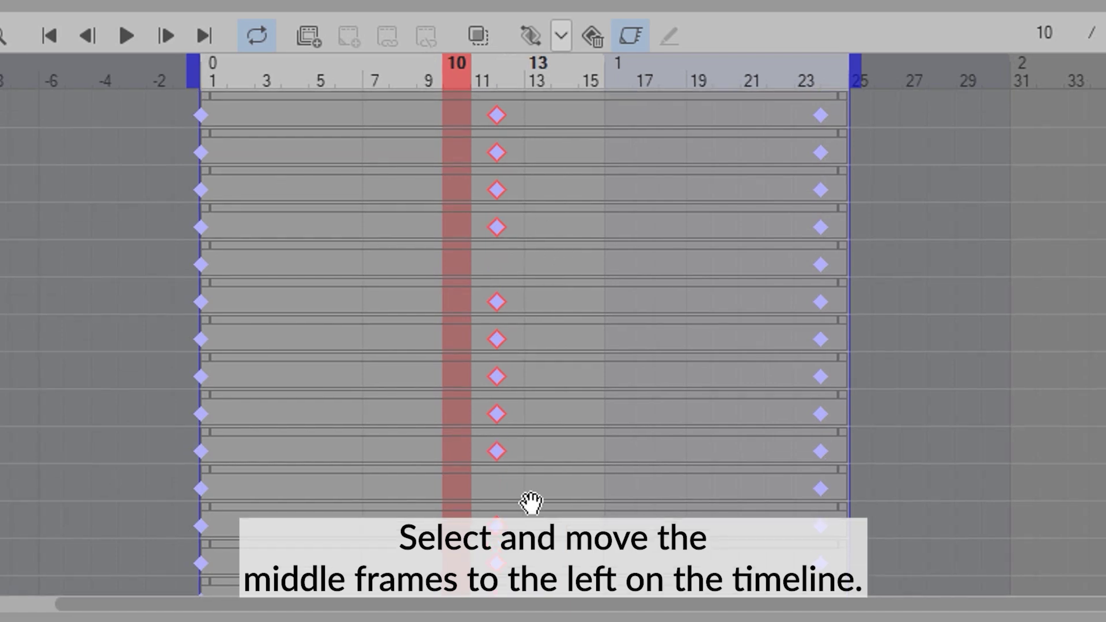
{"action": "left_click_drag", "start_coordinate": [443, 432], "coordinate": [425, 459]}
{"action": "key", "text": "Return"}
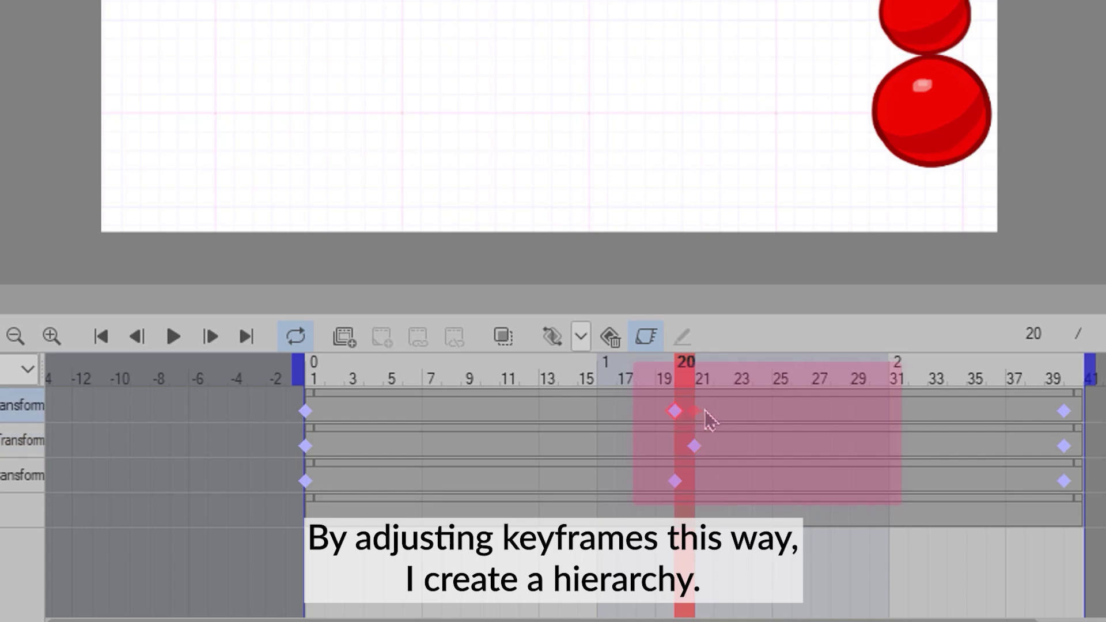
Delay the middle keyframes of the Medium and Small spheres to frames 22 and 24 and play the result
{"action": "left_click_drag", "start_coordinate": [714, 421], "coordinate": [723, 422]}
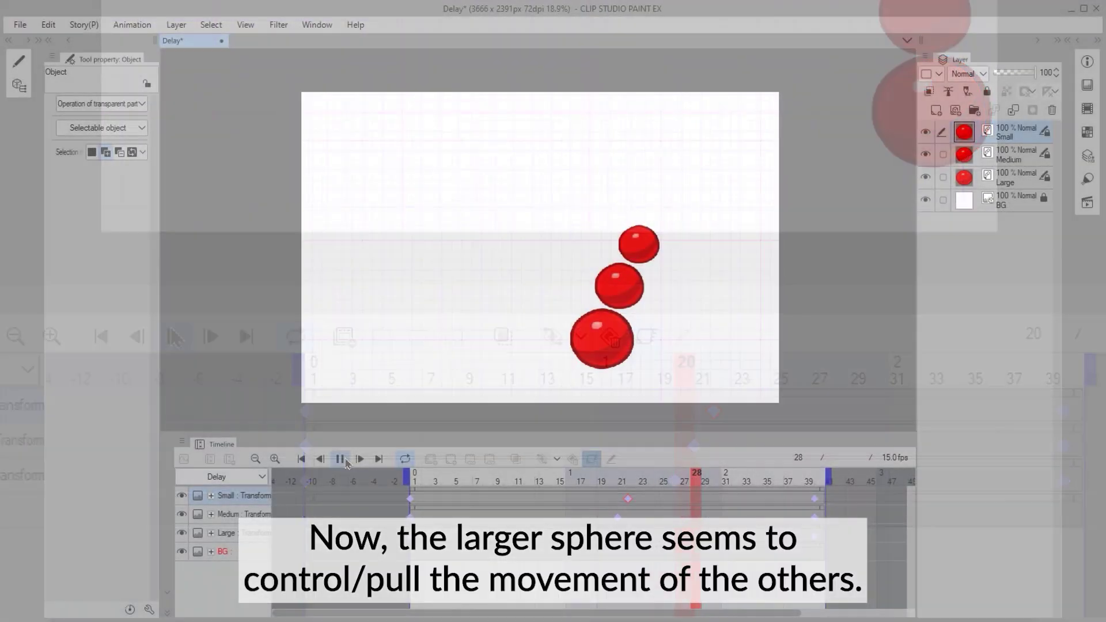
{"action": "left_click", "coordinate": [173, 337]}
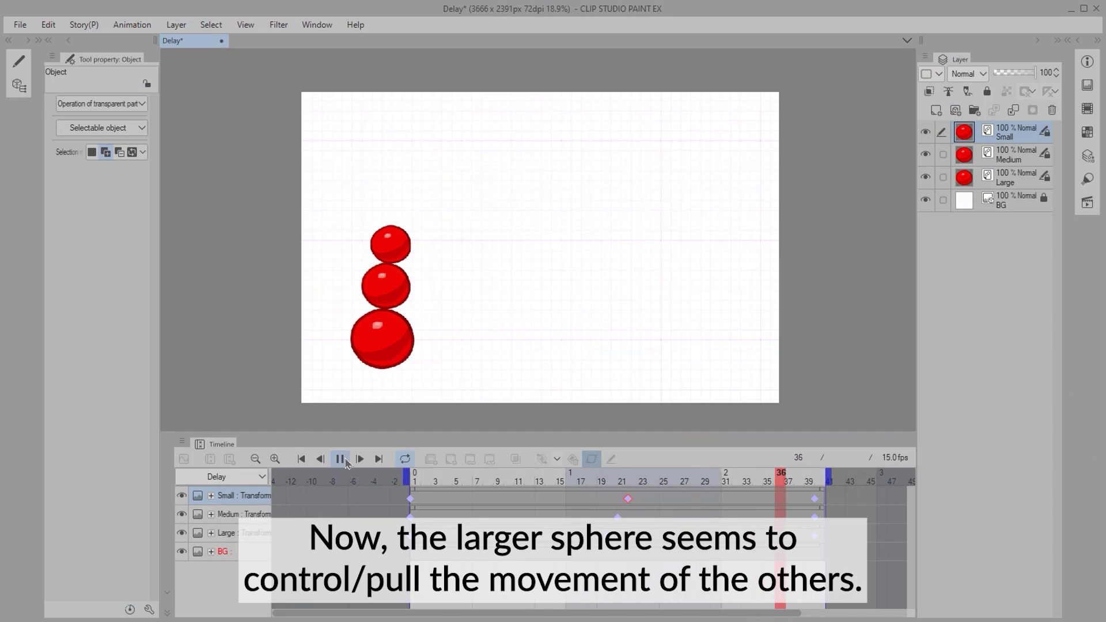
{"action": "left_click", "coordinate": [340, 459]}
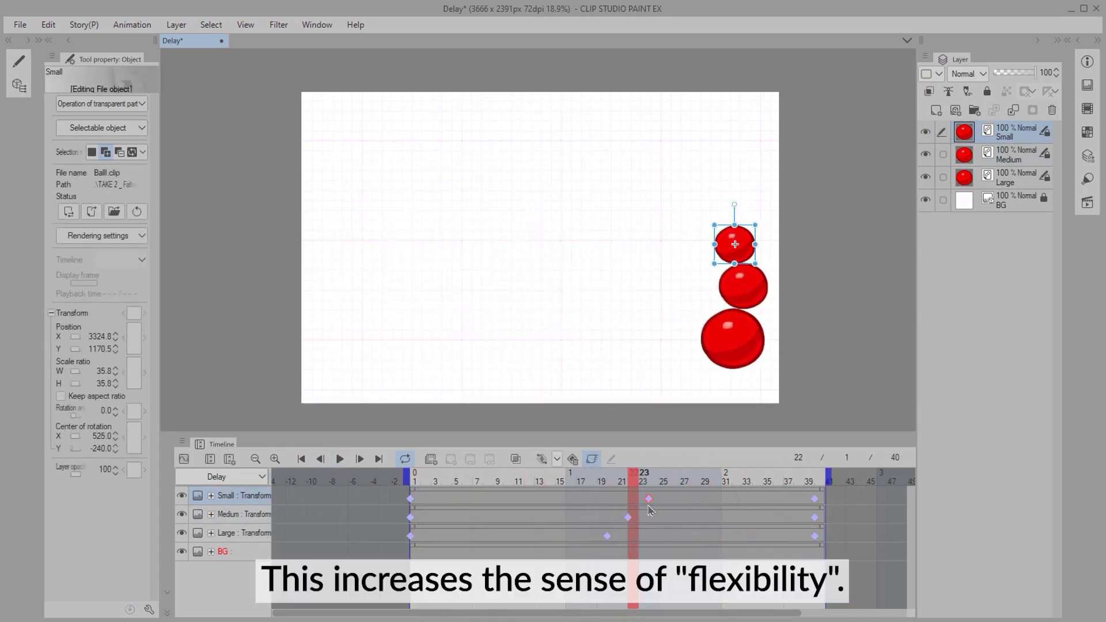
{"action": "left_click", "coordinate": [341, 459]}
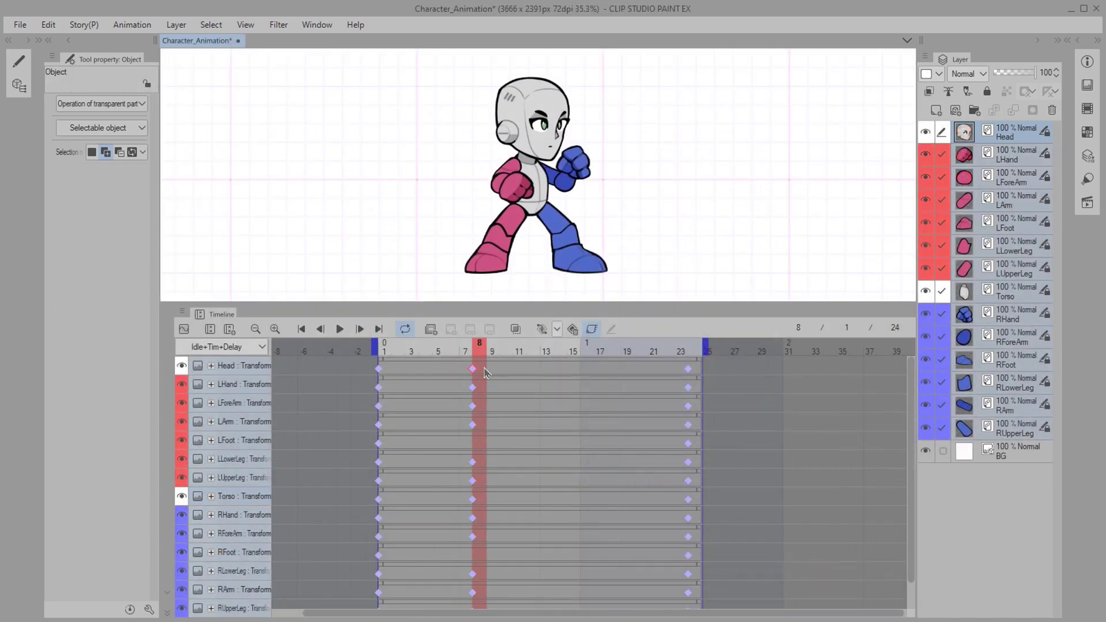
Try delaying the Head's middle keyframe to frame 13, and the head and upper limbs together to frame 11, previewing the motion
{"action": "left_click_drag", "start_coordinate": [481, 373], "coordinate": [515, 375]}
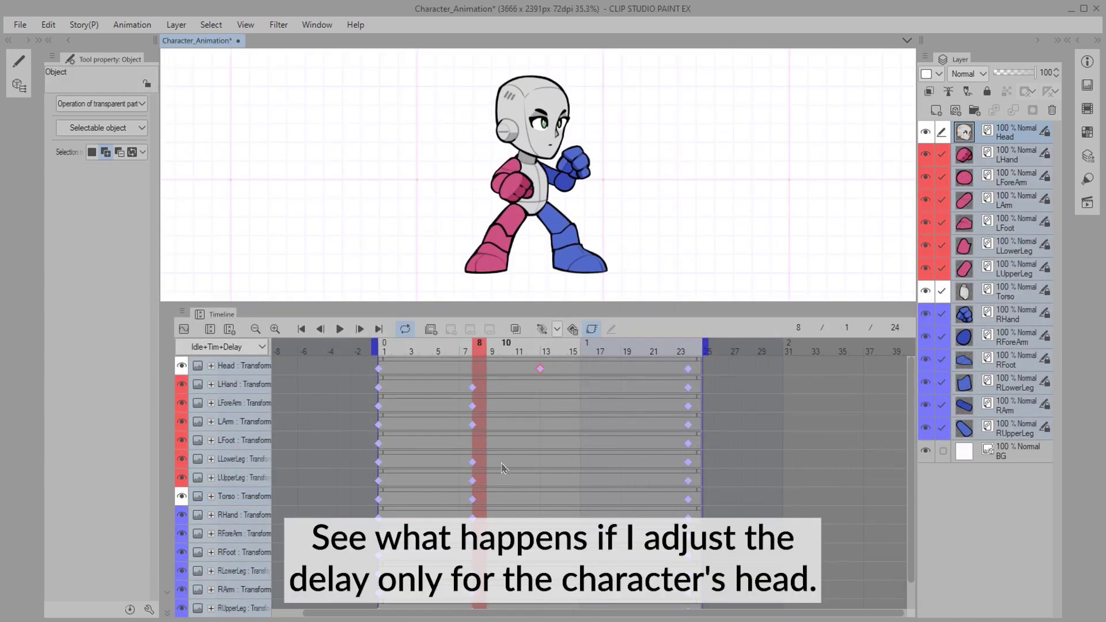
{"action": "key", "text": "Return"}
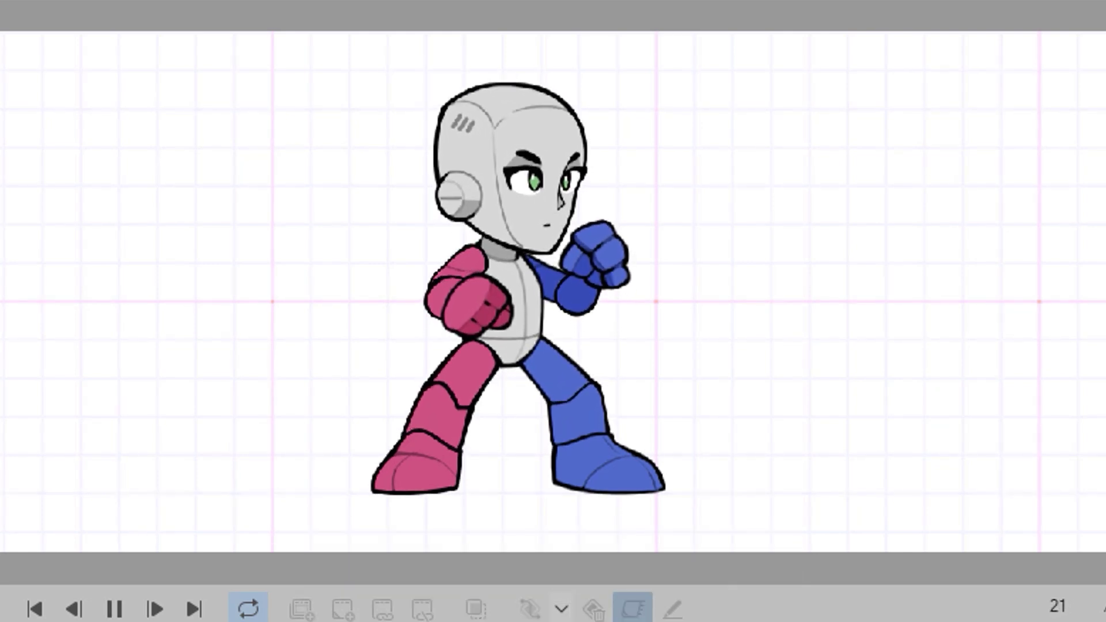
{"action": "key", "text": "space"}
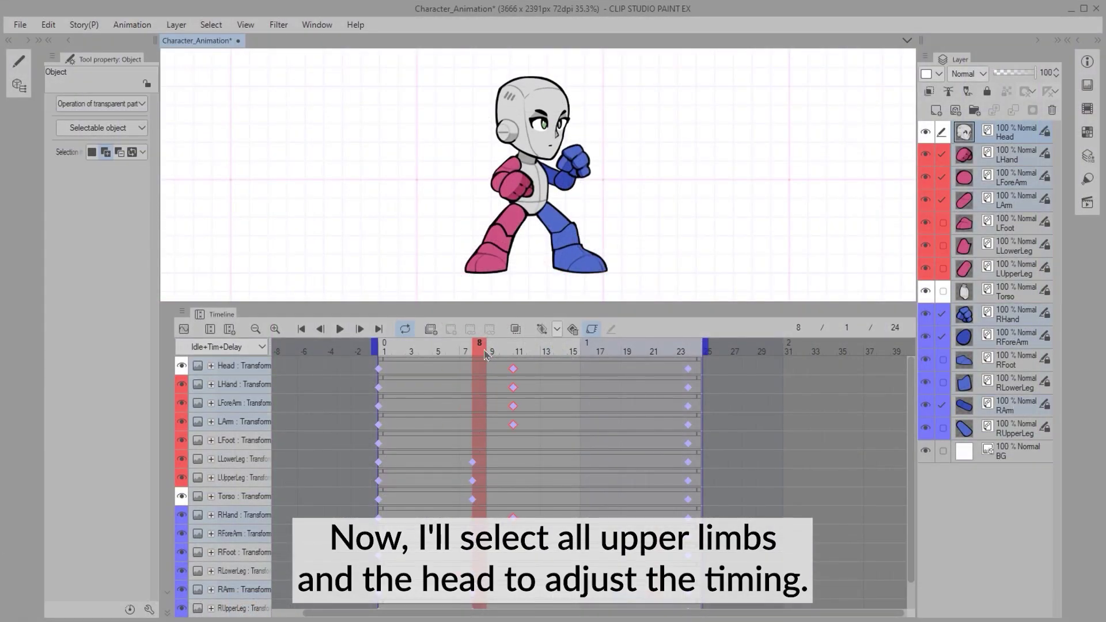
{"action": "key", "text": "space"}
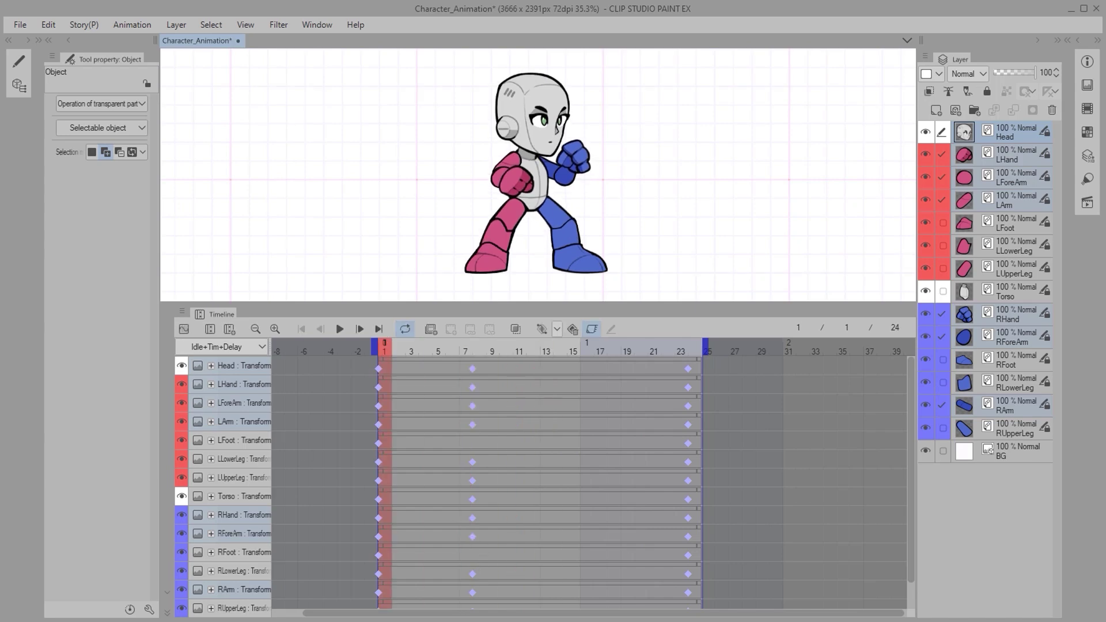
Move the middle keyframes of the Torso and LUpperLeg to frame 6 and play the animation
{"action": "left_click", "coordinate": [472, 506]}
{"action": "key", "text": "space"}
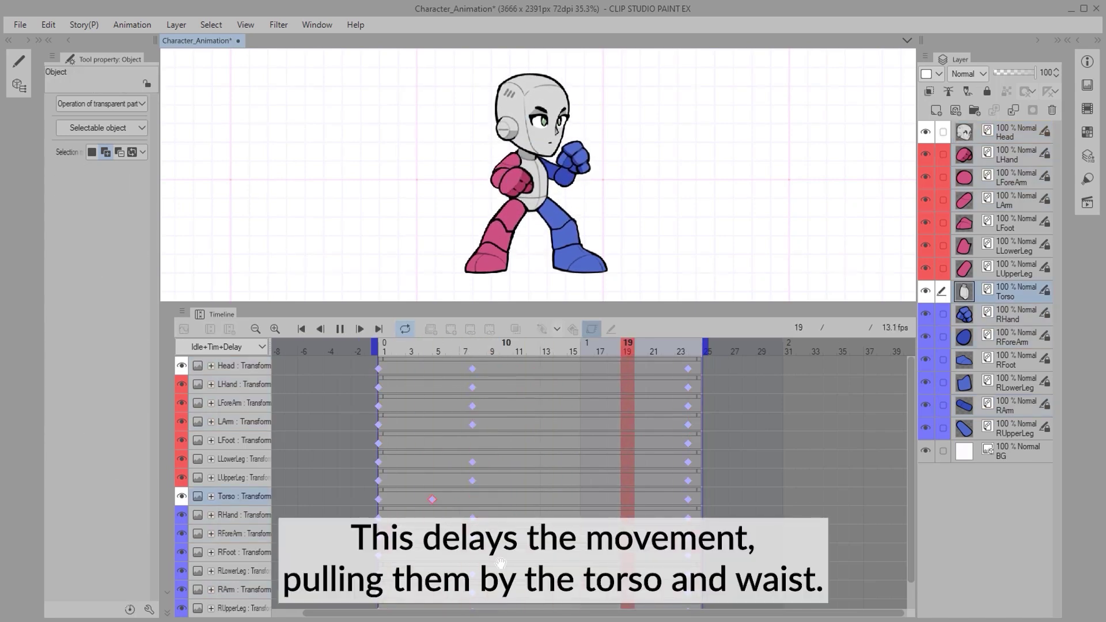
{"action": "left_click_drag", "start_coordinate": [433, 503], "coordinate": [446, 503]}
{"action": "left_click", "coordinate": [515, 230]}
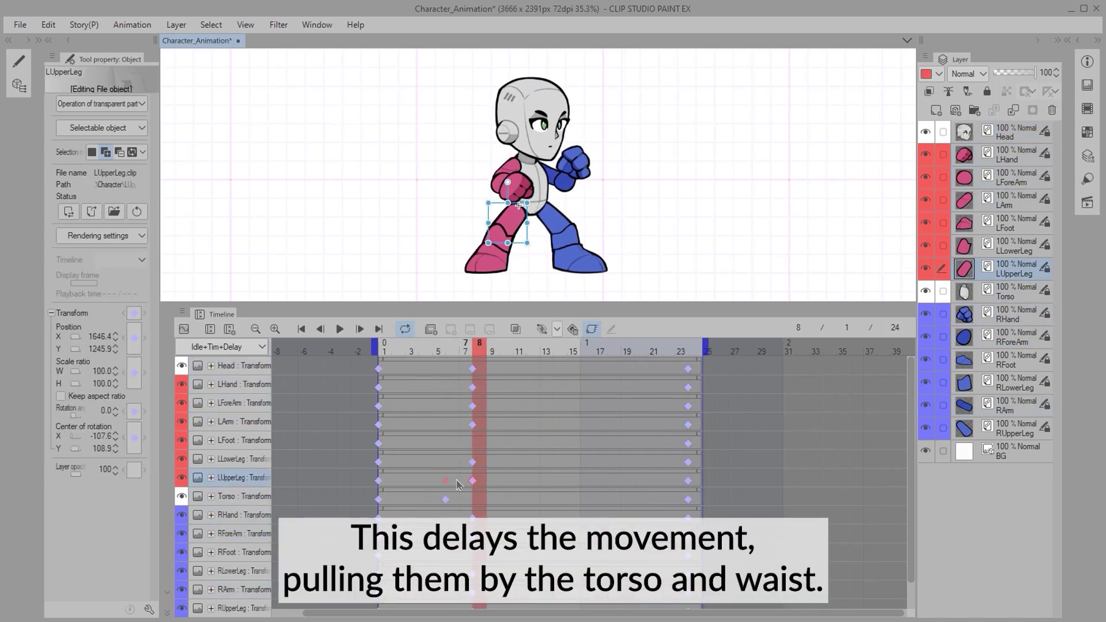
{"action": "key", "text": "space"}
Delay the arms' middle keyframes, with LArm at frame 10 and both forearms at frame 12, and preview the animation
{"action": "left_click", "coordinate": [495, 178]}
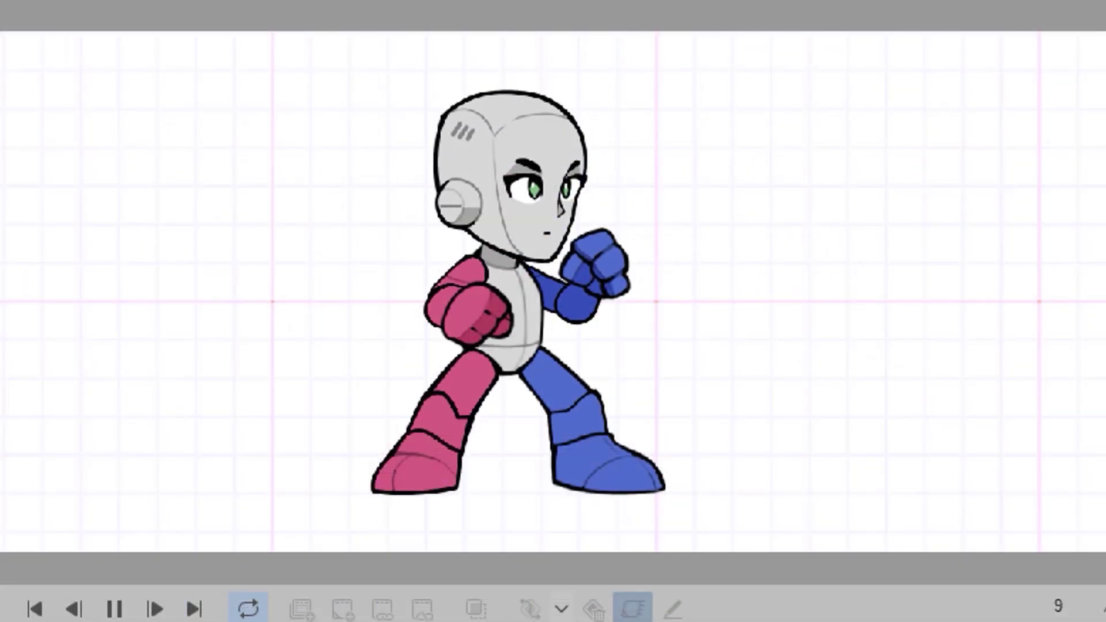
{"action": "left_click", "coordinate": [589, 291]}
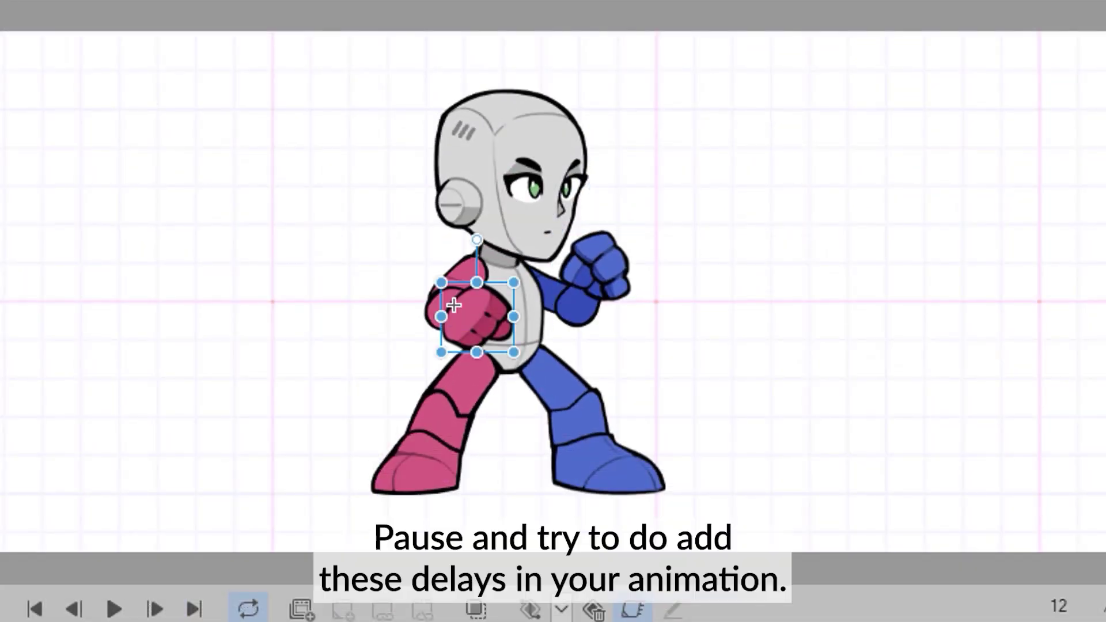
{"action": "key", "text": "space"}
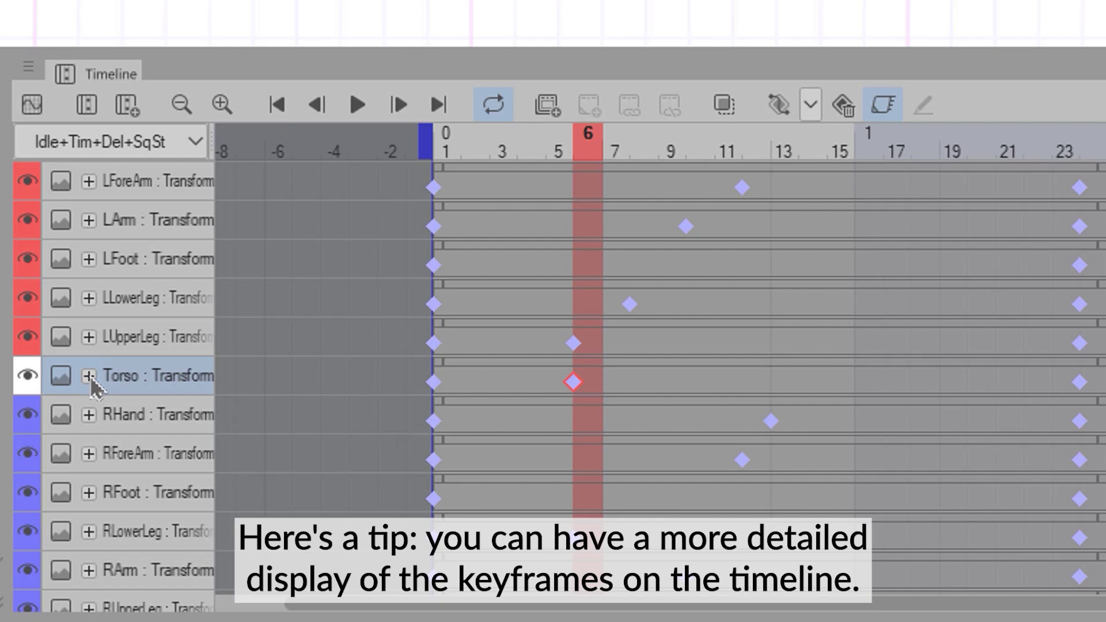
Expand the Torso track to show the separate keyframes of its transform components
{"action": "left_click", "coordinate": [88, 378]}
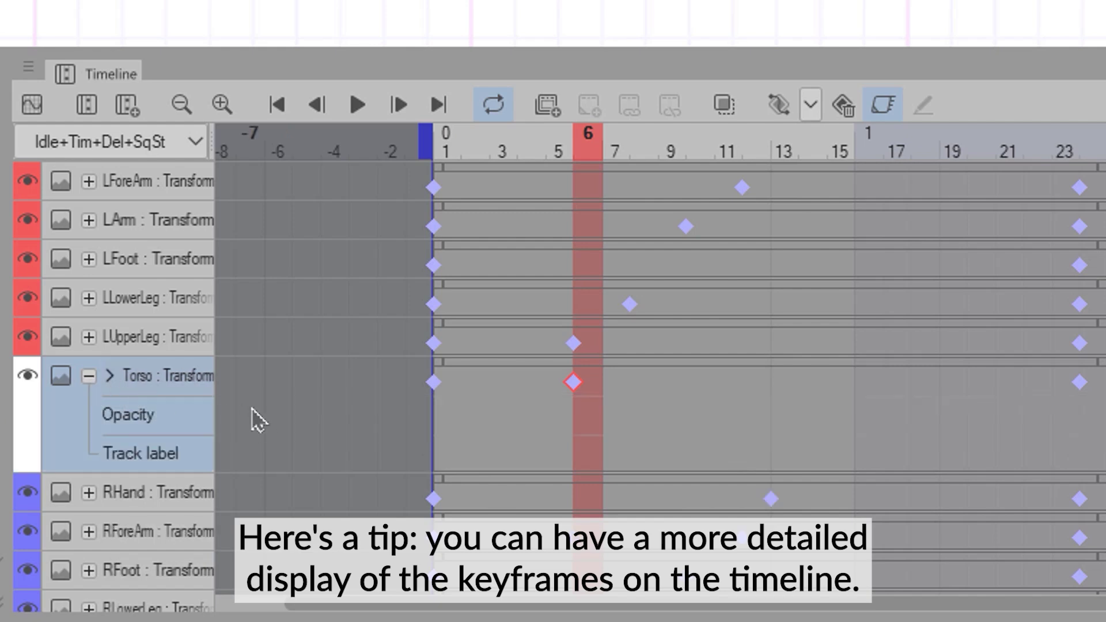
{"action": "left_click", "coordinate": [111, 379]}
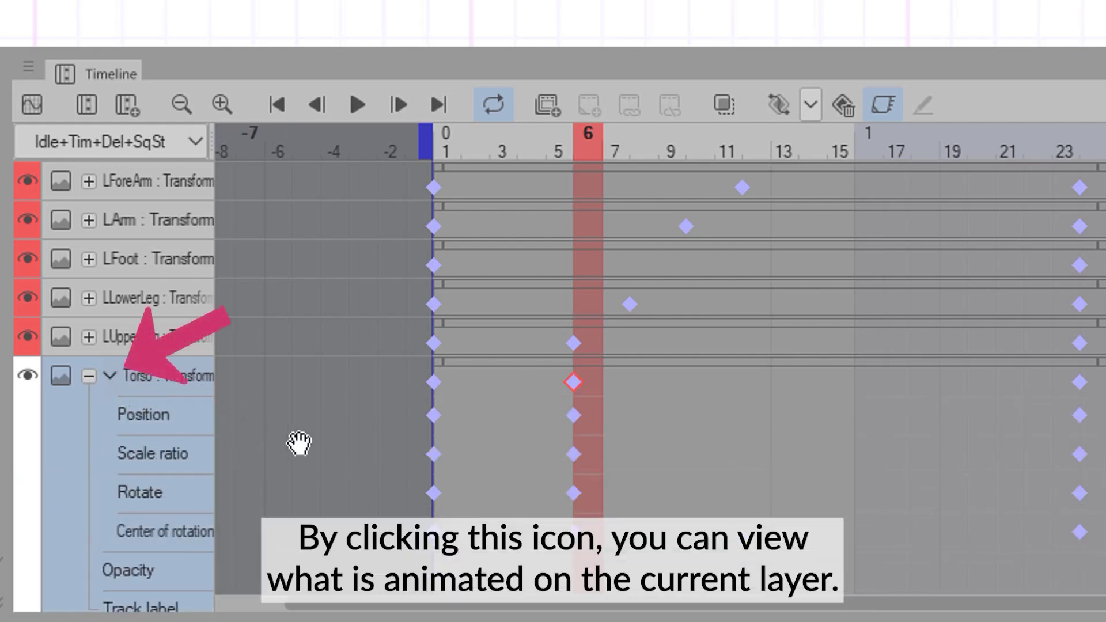
{"action": "scroll", "coordinate": [285, 375], "scroll_direction": "down", "scroll_amount": 3}
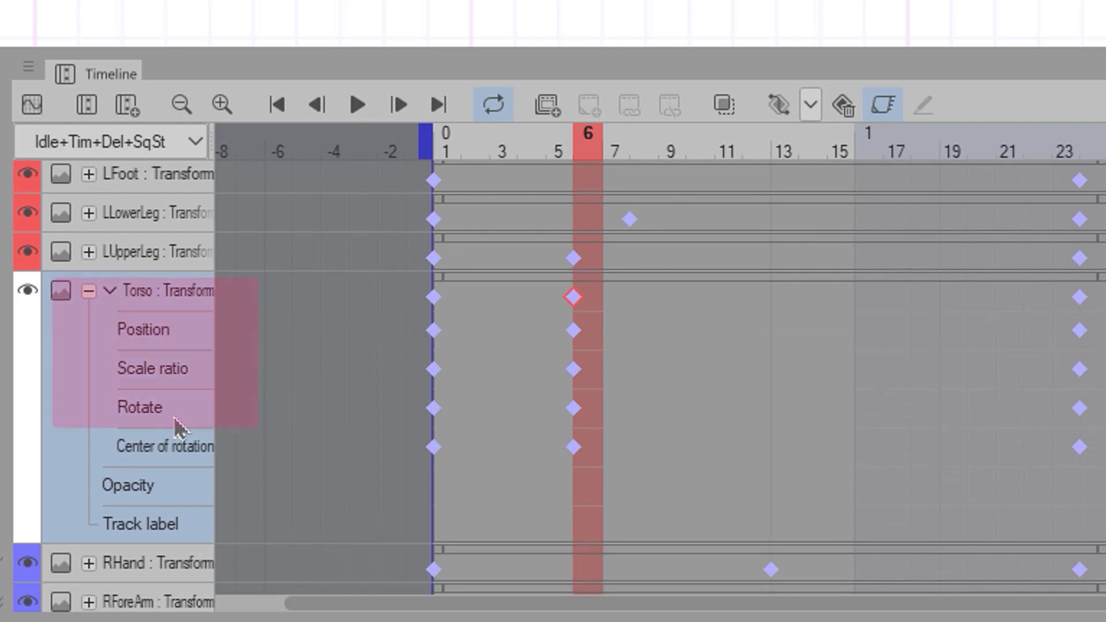
Move the Torso's middle Scale ratio keyframe to frame 12 and play the animation
{"action": "left_click", "coordinate": [574, 370]}
{"action": "left_click_drag", "start_coordinate": [577, 371], "coordinate": [628, 369]}
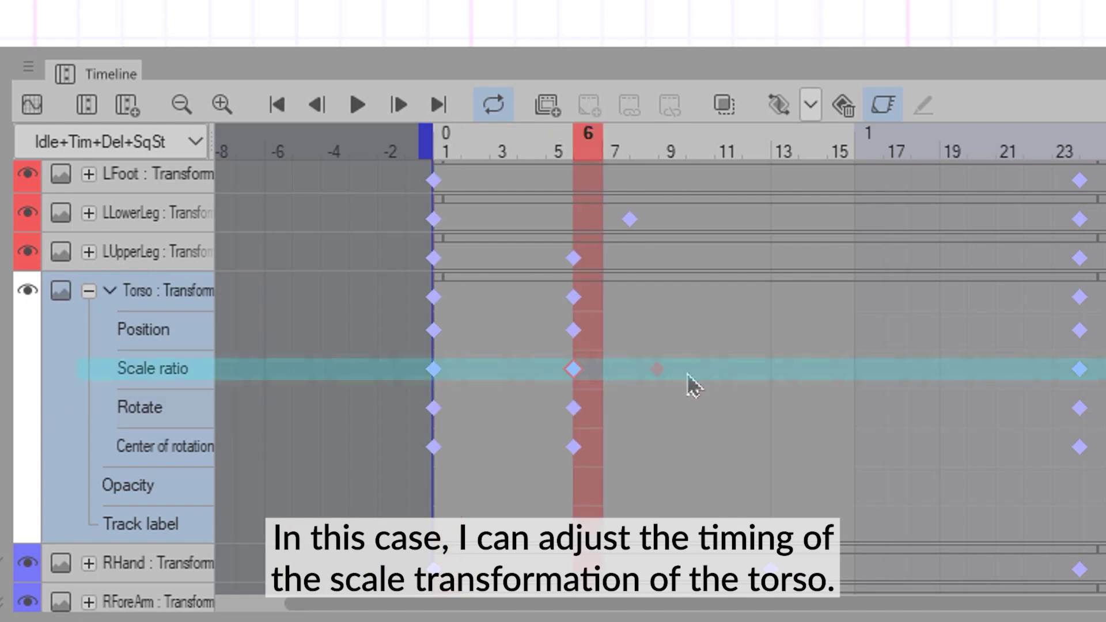
{"action": "left_click_drag", "start_coordinate": [756, 385], "coordinate": [752, 389]}
{"action": "key", "text": "space"}
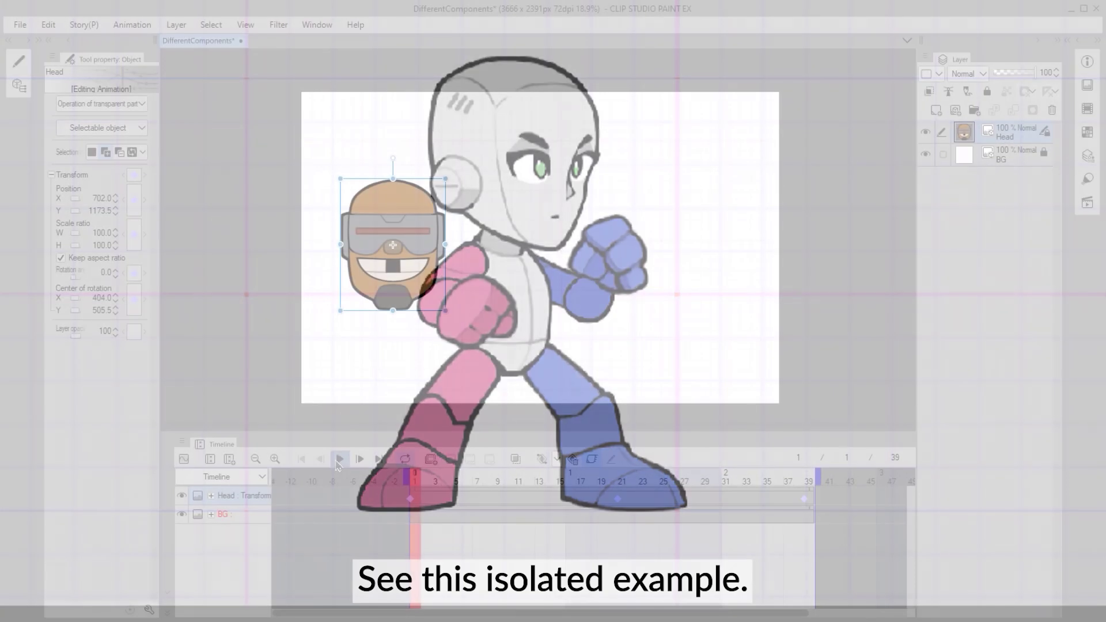
Play the isolated head example and expand the Head track's transform components on the timeline
{"action": "left_click", "coordinate": [340, 460]}
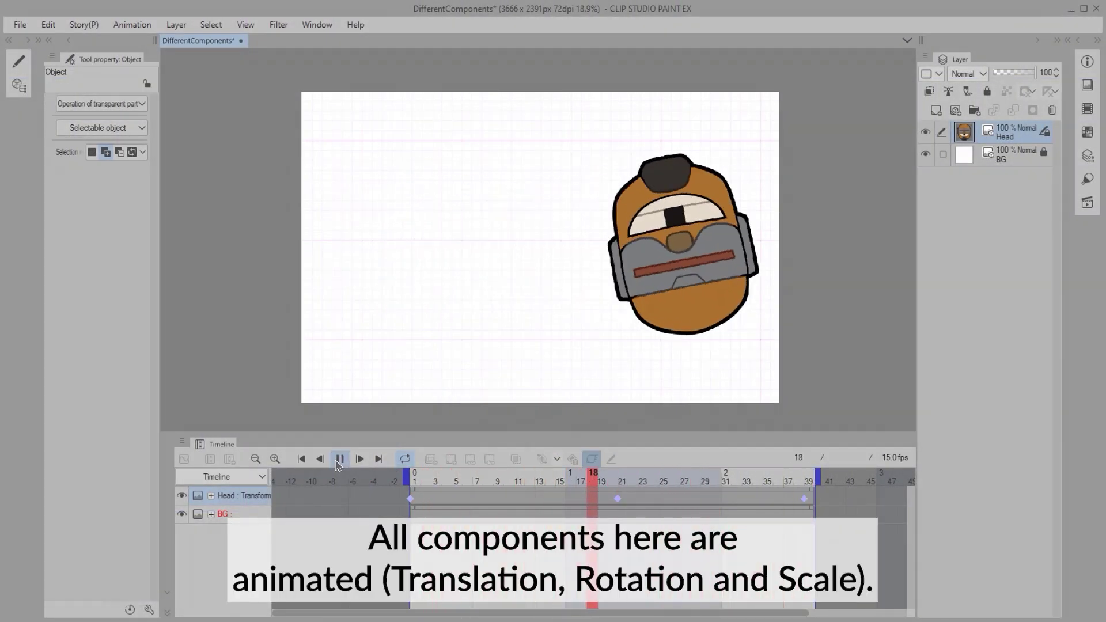
{"action": "left_click", "coordinate": [340, 459]}
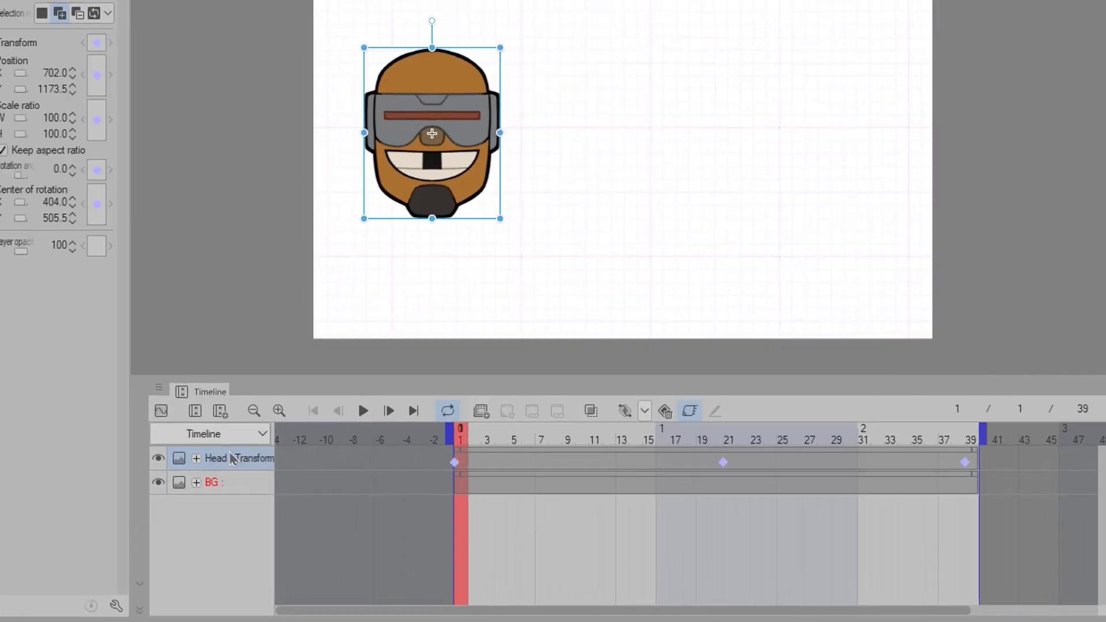
{"action": "left_click", "coordinate": [211, 496]}
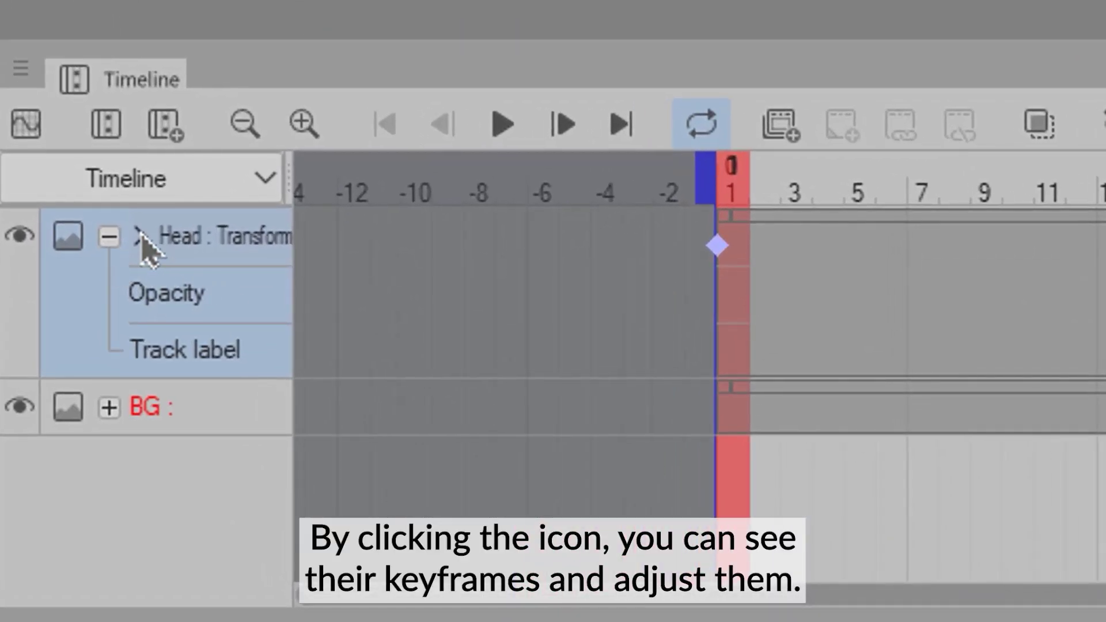
{"action": "left_click", "coordinate": [139, 235]}
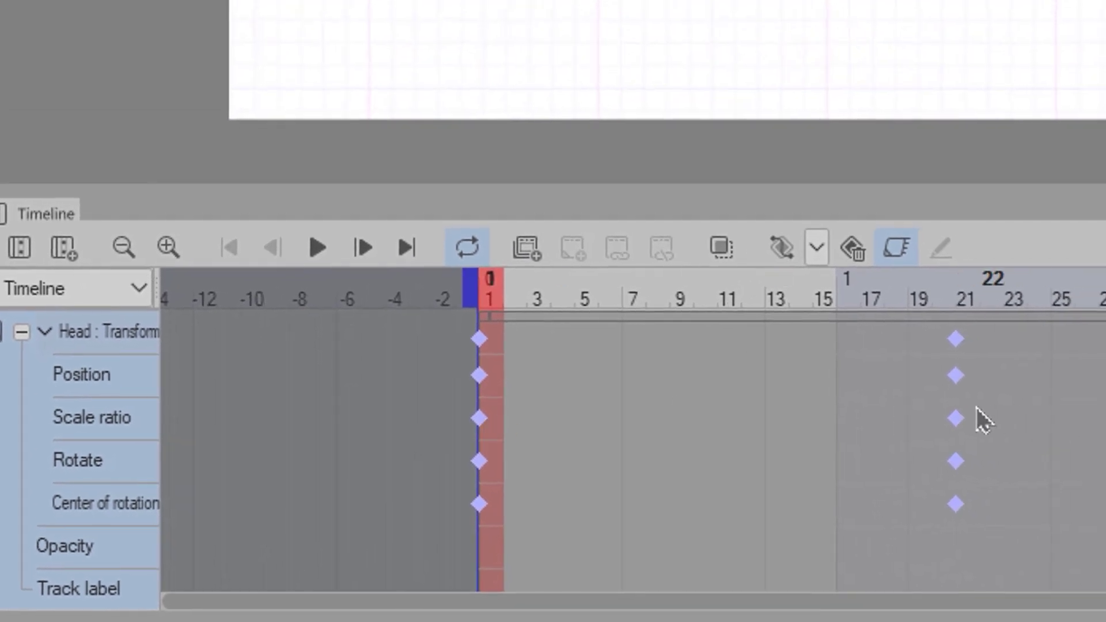
Shift the Head's middle Scale ratio and Rotate keyframes later than frame 21 and play from the start
{"action": "left_click", "coordinate": [956, 418]}
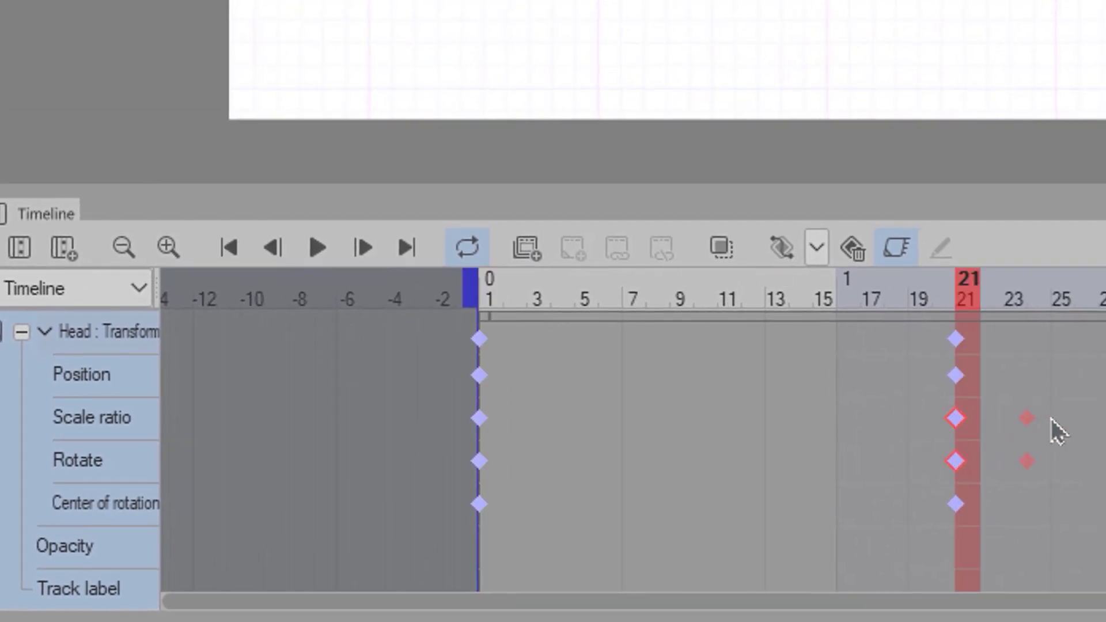
{"action": "left_click", "coordinate": [229, 248]}
{"action": "left_click", "coordinate": [317, 248]}
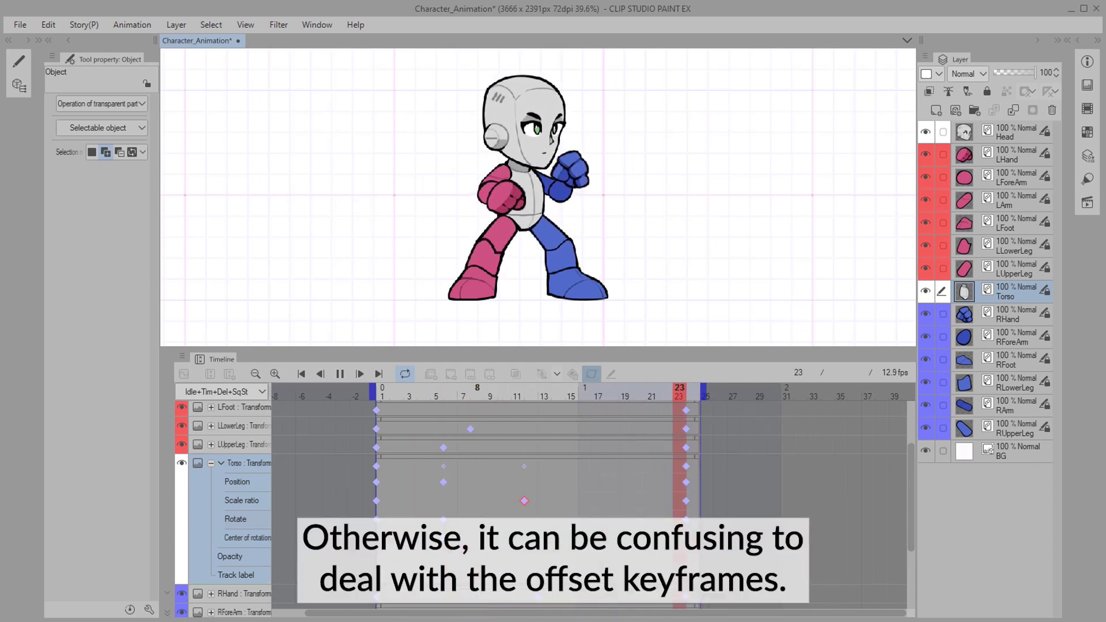
Show the Torso's Y Position curve in the Graph Editor and enlarge its value scale so the peak is clearly readable
{"action": "key", "text": "space"}
{"action": "left_click_drag", "start_coordinate": [538, 349], "coordinate": [605, 487]}
{"action": "scroll", "coordinate": [600, 507], "scroll_direction": "up", "scroll_amount": 3}
{"action": "key", "text": "space"}
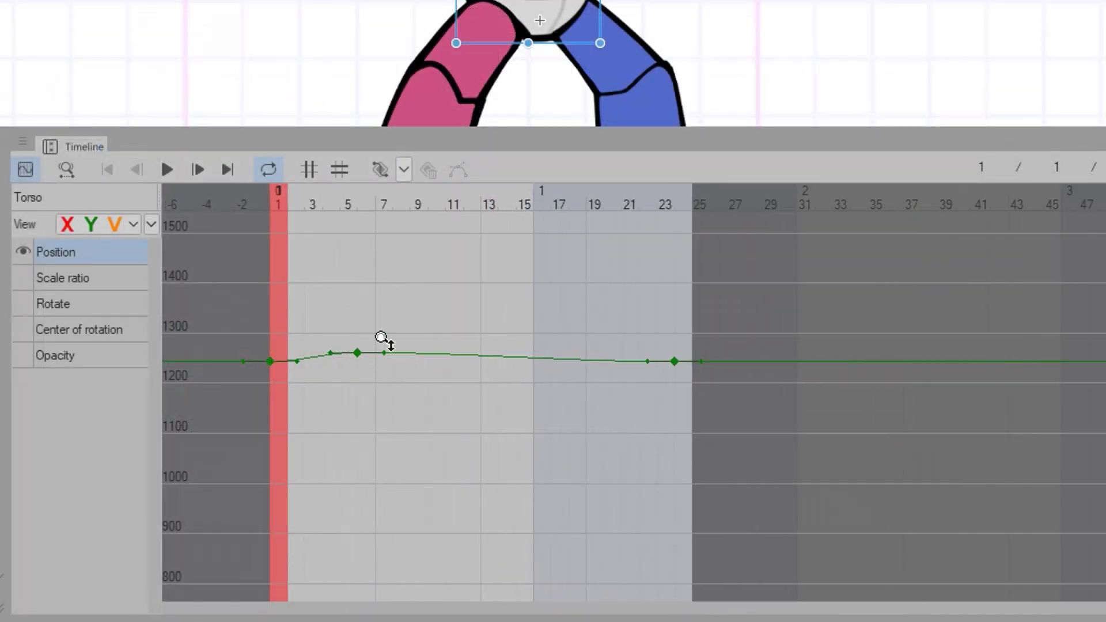
{"action": "scroll", "coordinate": [415, 324], "scroll_direction": "up", "scroll_amount": 3}
{"action": "left_click_drag", "start_coordinate": [415, 323], "coordinate": [408, 510]}
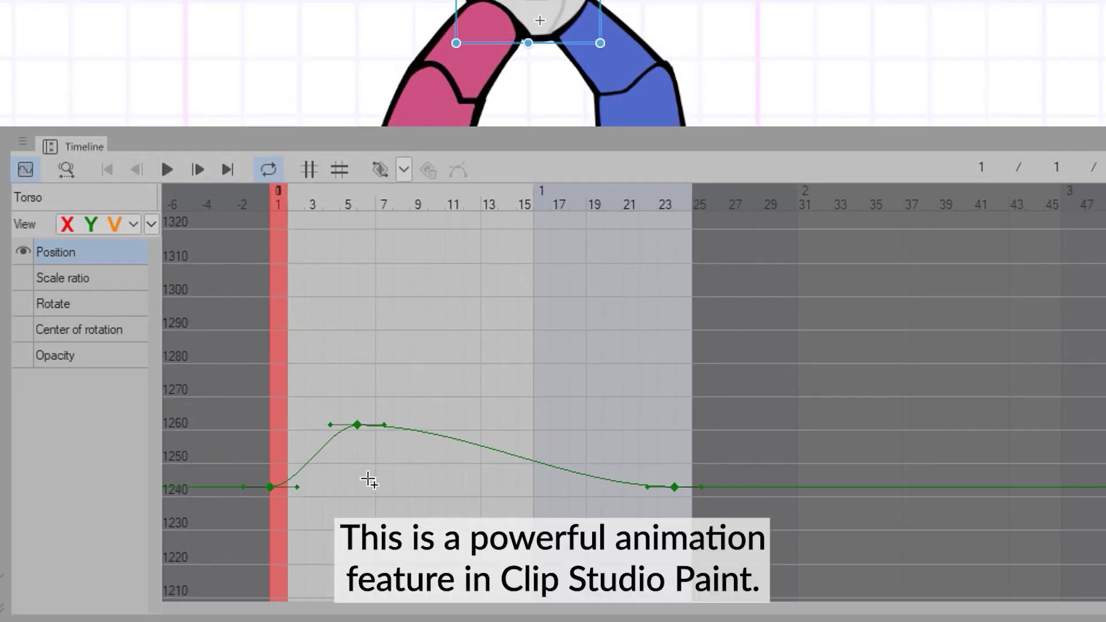
Play the animation and lower the middle keyframe of the Torso's Y Position curve to about 1255
{"action": "key", "text": "space"}
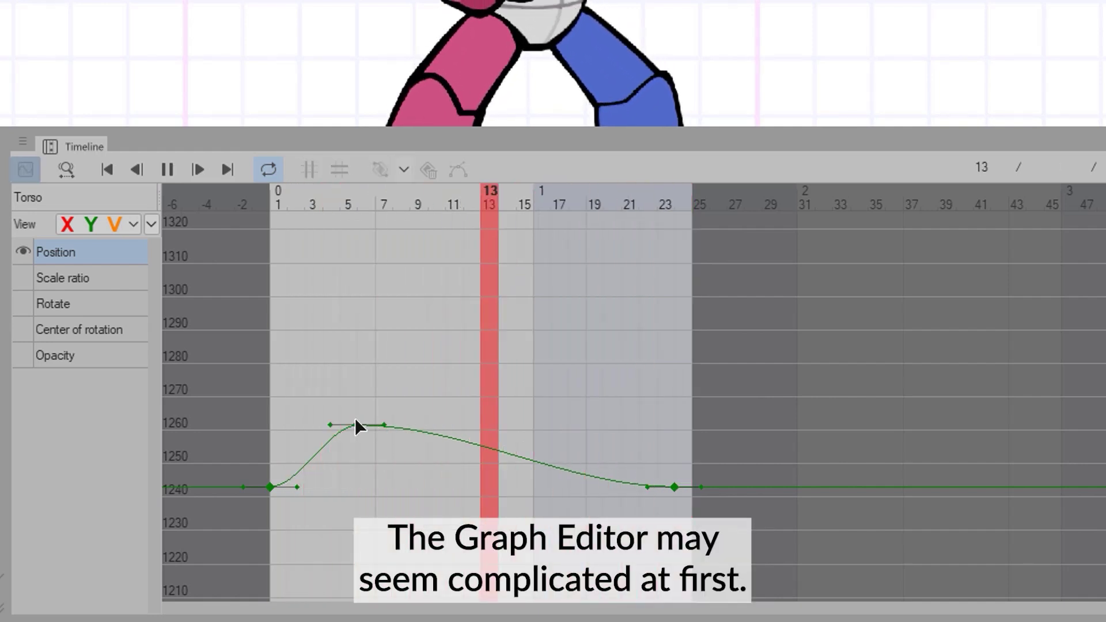
{"action": "left_click_drag", "start_coordinate": [356, 426], "coordinate": [357, 449]}
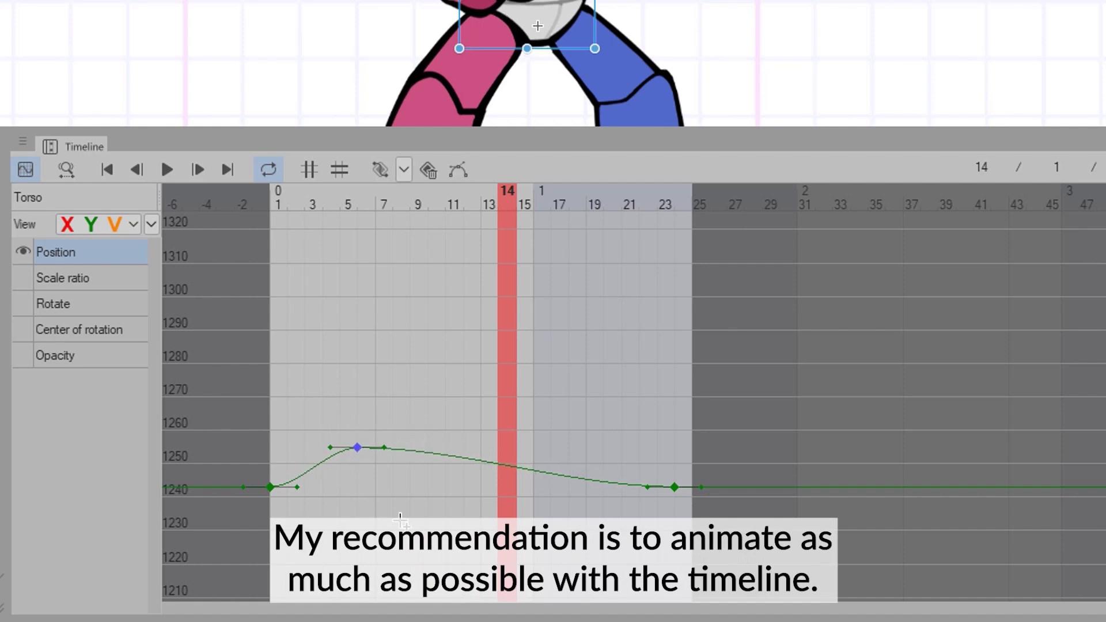
{"action": "key", "text": "Return"}
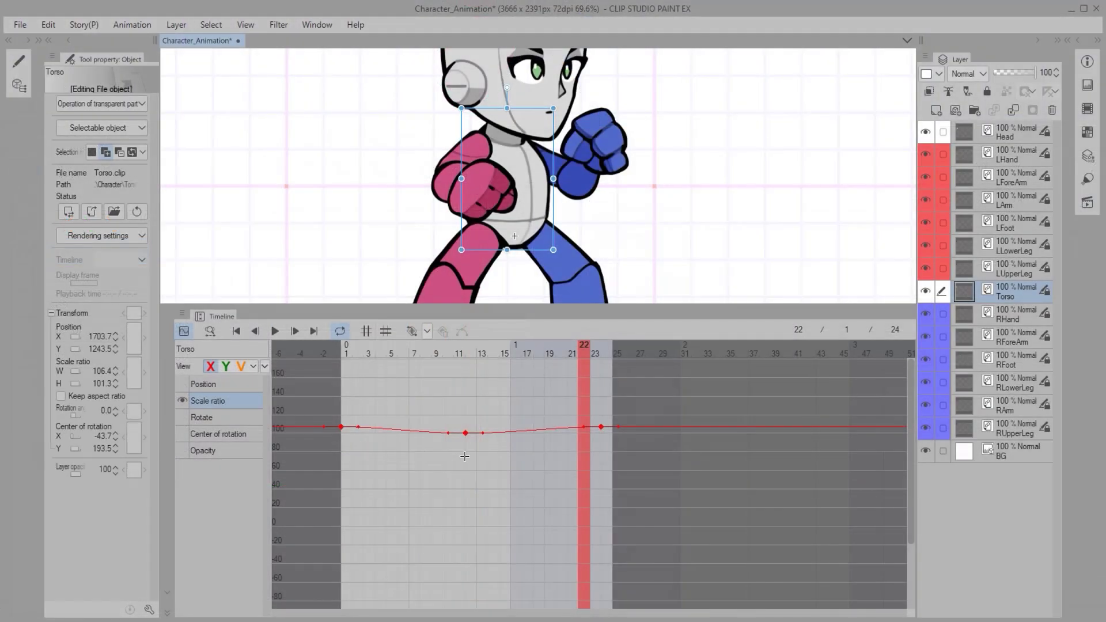
Collapse the Torso track on the timeline and open its transform curves in the Graph Editor
{"action": "scroll", "coordinate": [465, 457], "scroll_direction": "up", "scroll_amount": 5}
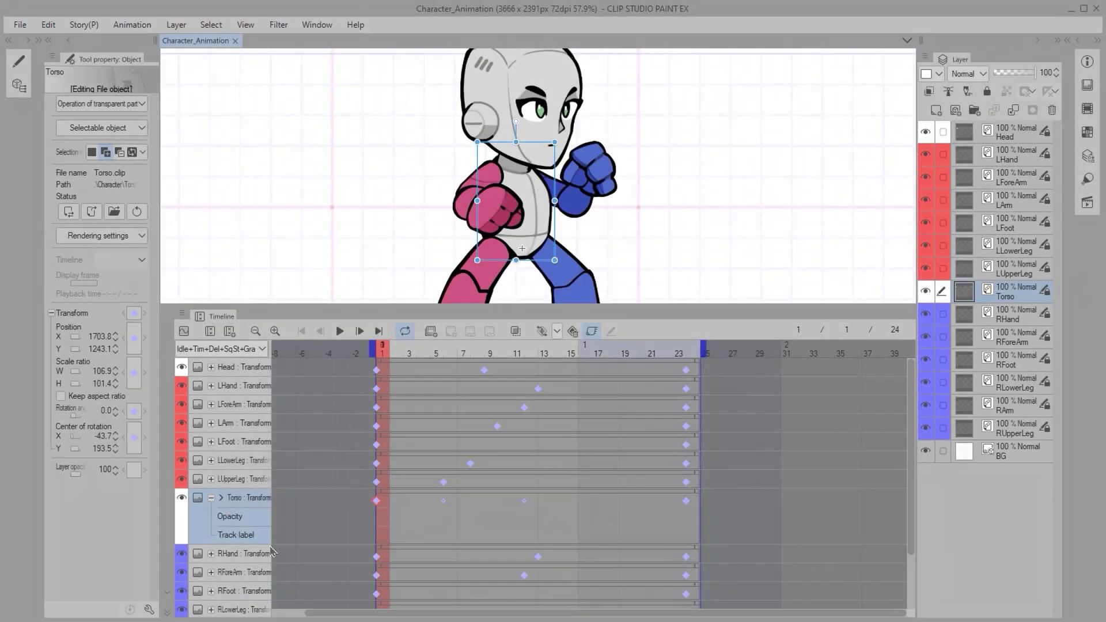
{"action": "left_click", "coordinate": [220, 498]}
{"action": "left_click", "coordinate": [211, 498]}
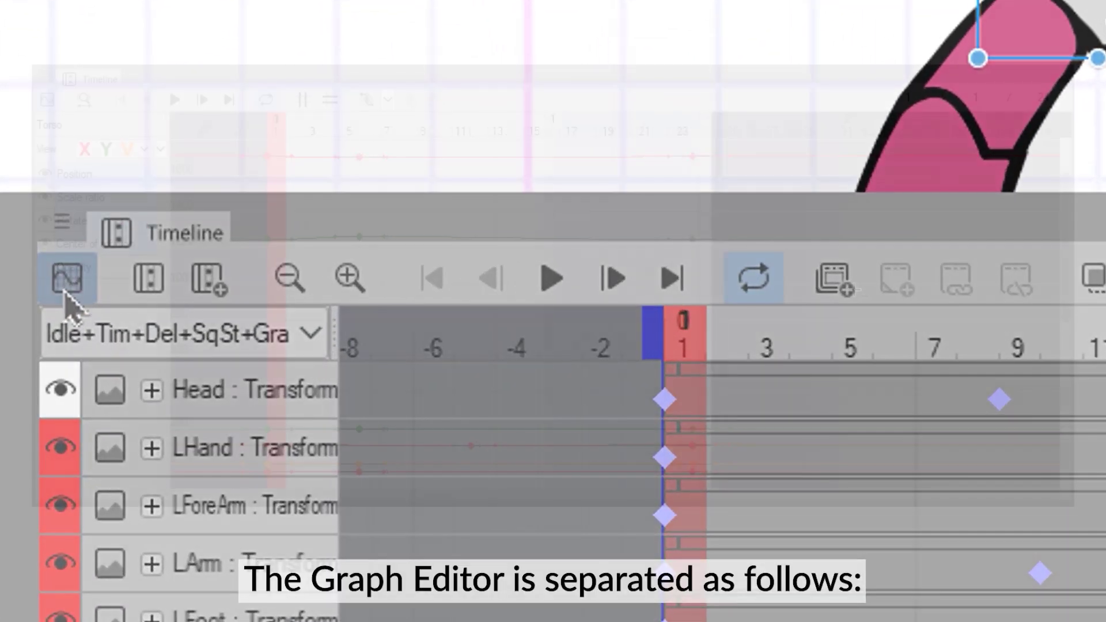
{"action": "left_click", "coordinate": [68, 282]}
{"action": "left_click_drag", "start_coordinate": [426, 353], "coordinate": [358, 354]}
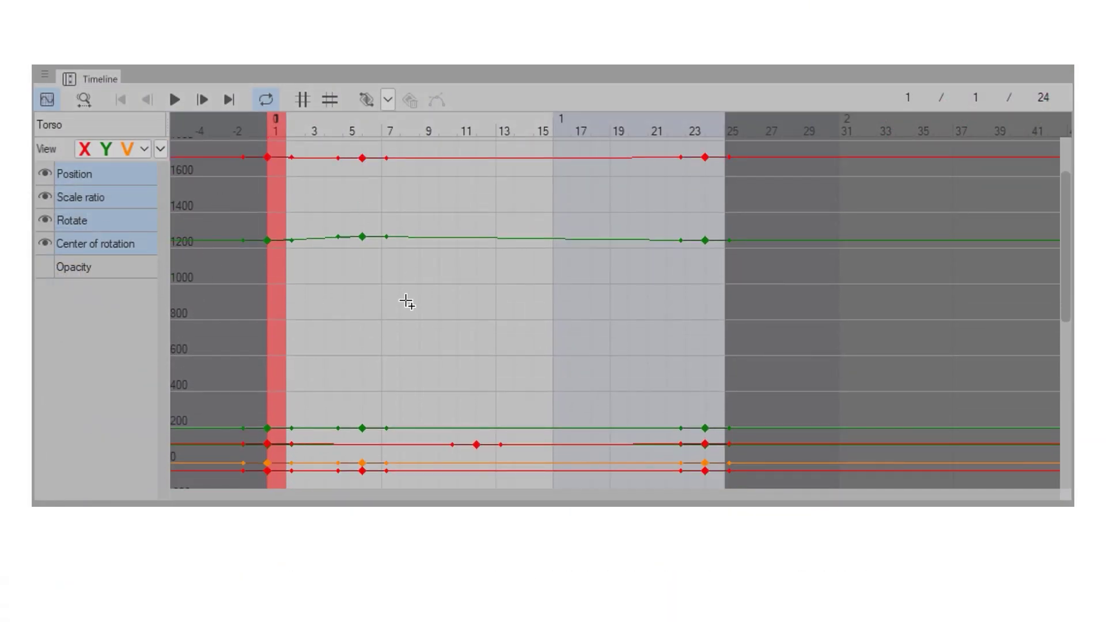
Play the animation and isolate the Torso's Position curves in the Graph Editor
{"action": "key", "text": "space"}
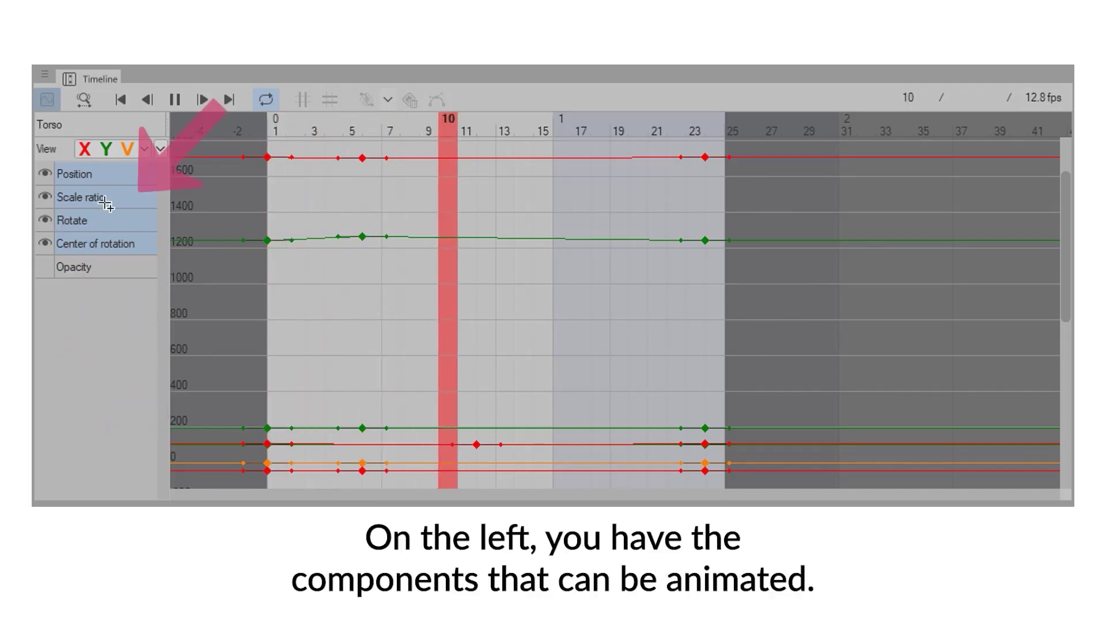
{"action": "left_click", "coordinate": [111, 178]}
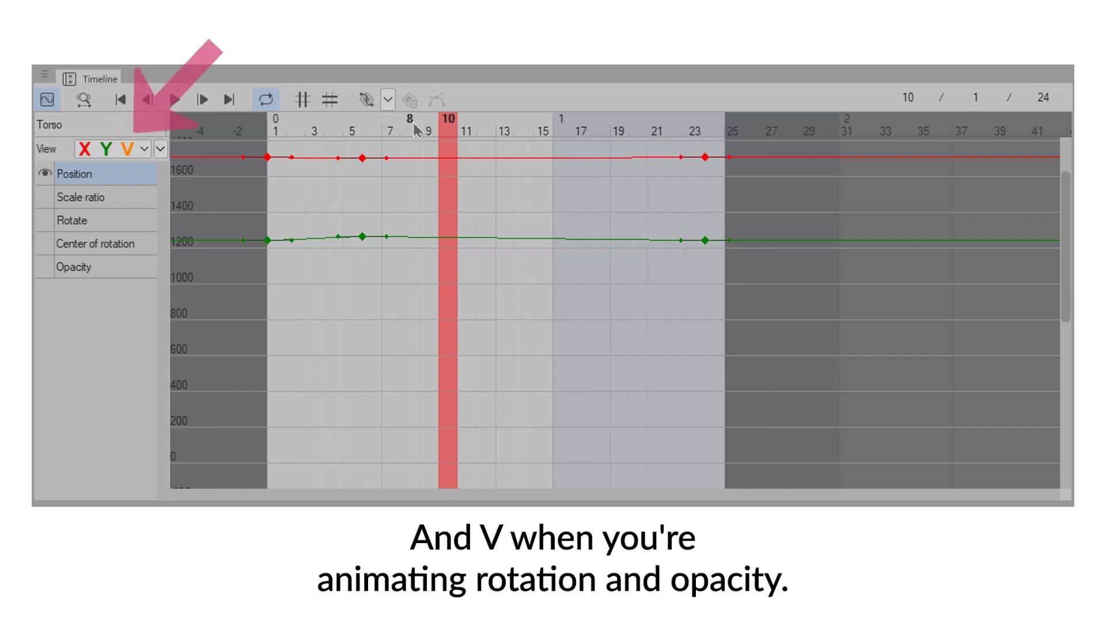
{"action": "left_click", "coordinate": [261, 141]}
{"action": "left_click_drag", "start_coordinate": [294, 255], "coordinate": [358, 304]}
{"action": "key", "text": "space"}
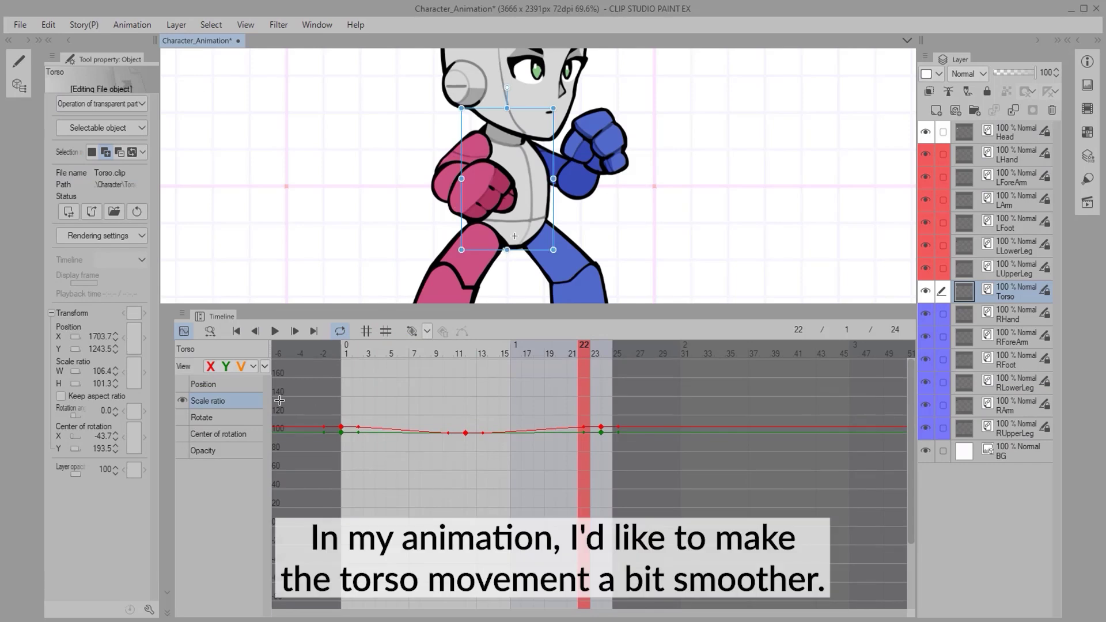
Enlarge the Torso's X Scale ratio curve and raise its middle keyframe slightly above 100 to smooth the movement
{"action": "left_click_drag", "start_coordinate": [466, 456], "coordinate": [466, 498]}
{"action": "key", "text": "space"}
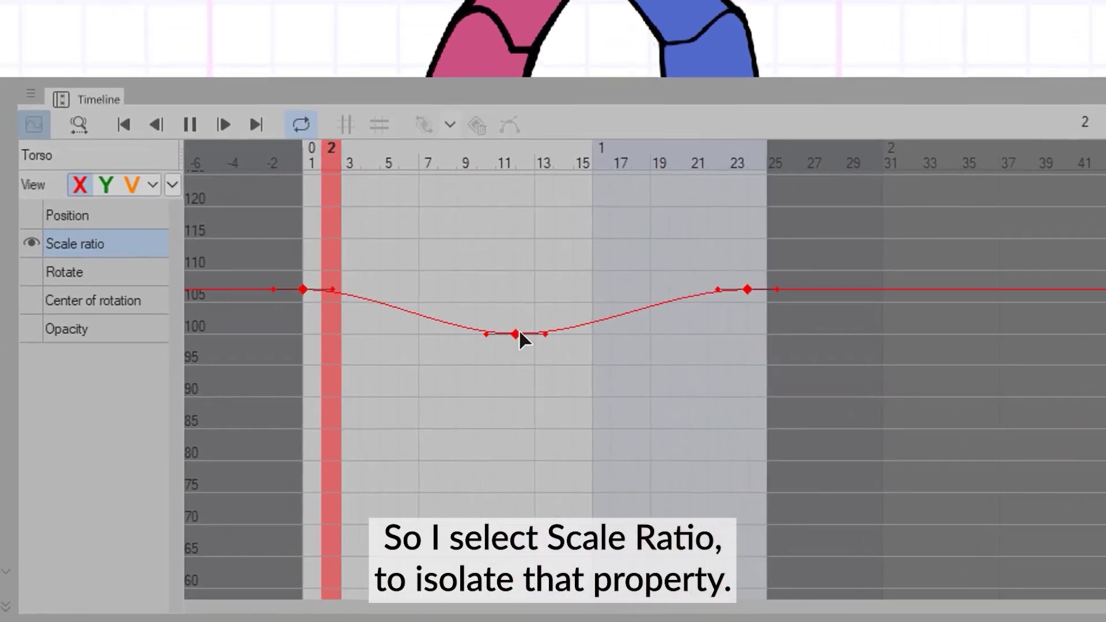
{"action": "key", "text": "space"}
{"action": "left_click_drag", "start_coordinate": [519, 333], "coordinate": [519, 323]}
Play the animation to review the left upper leg's Y Position curve, and pick the left leg on the canvas
{"action": "key", "text": "space"}
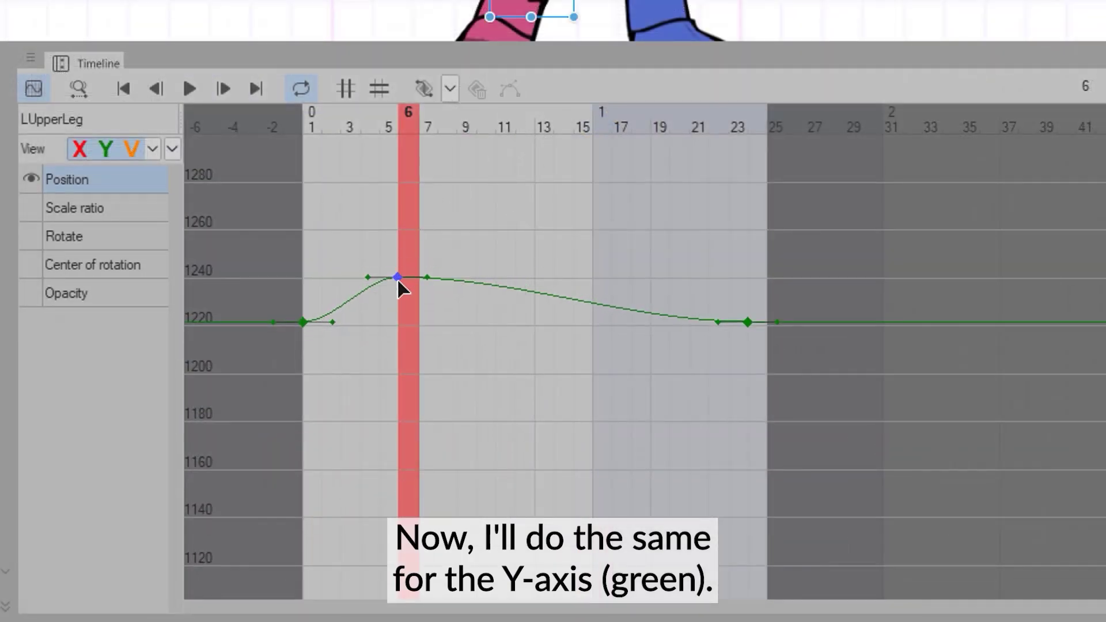
{"action": "key", "text": "space"}
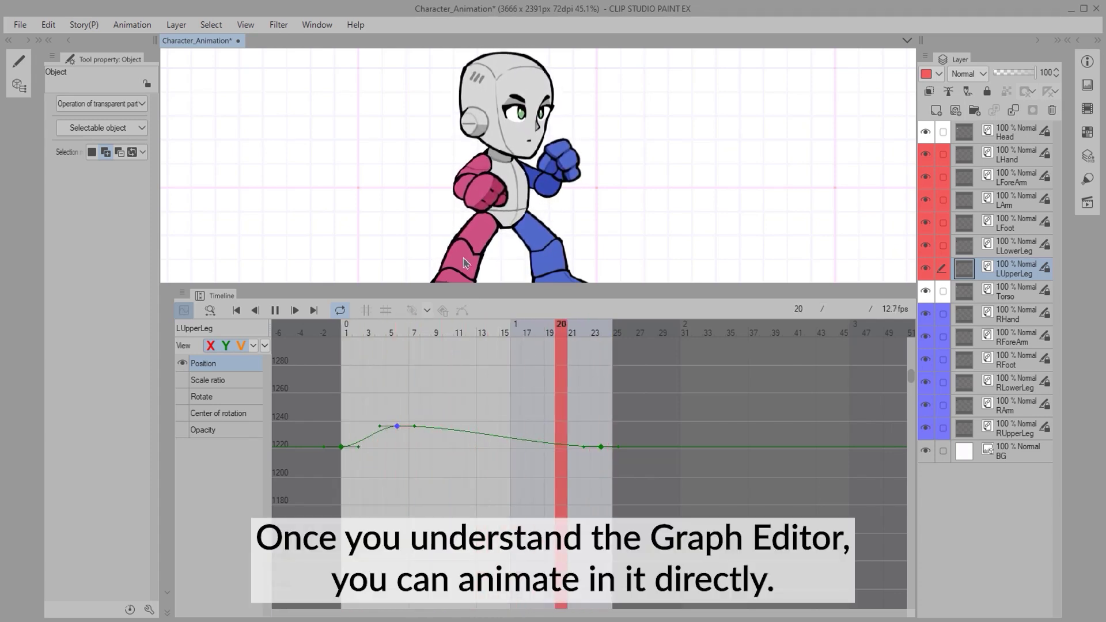
{"action": "left_click", "coordinate": [467, 265]}
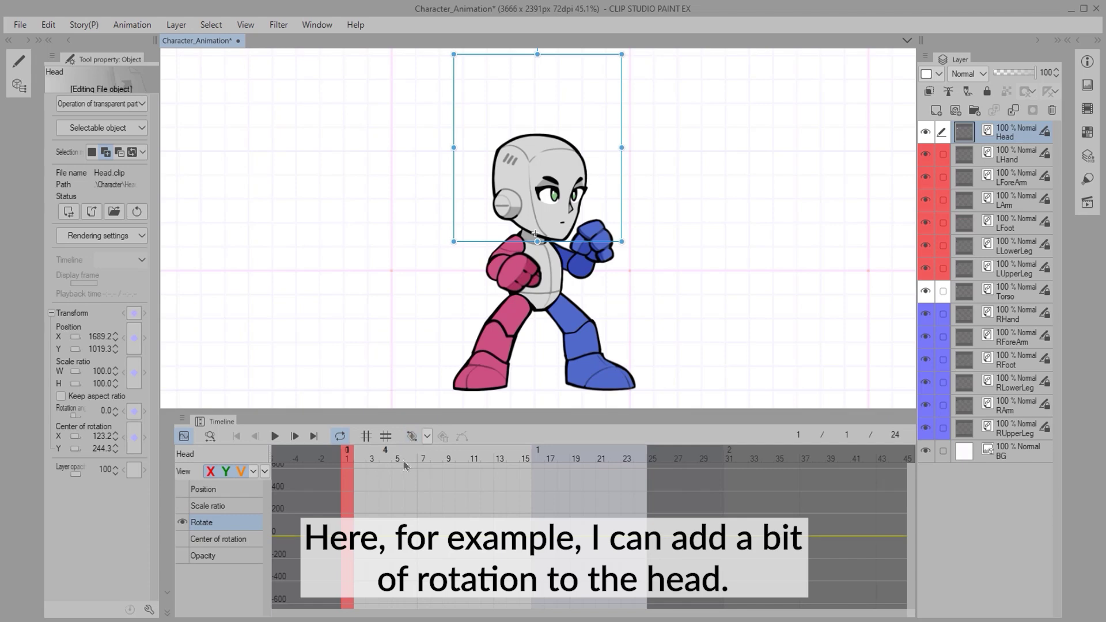
Add Head Rotate keyframes at frames 12 and 24, and shape the curve with a middle peak of about 6
{"action": "left_click", "coordinate": [487, 461]}
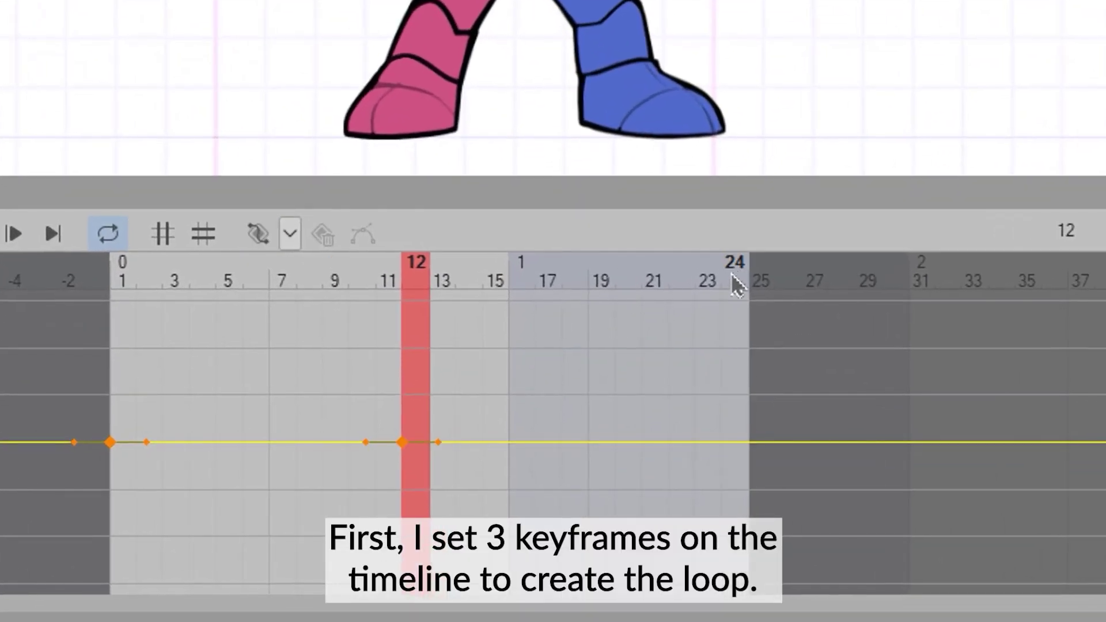
{"action": "left_click", "coordinate": [737, 283]}
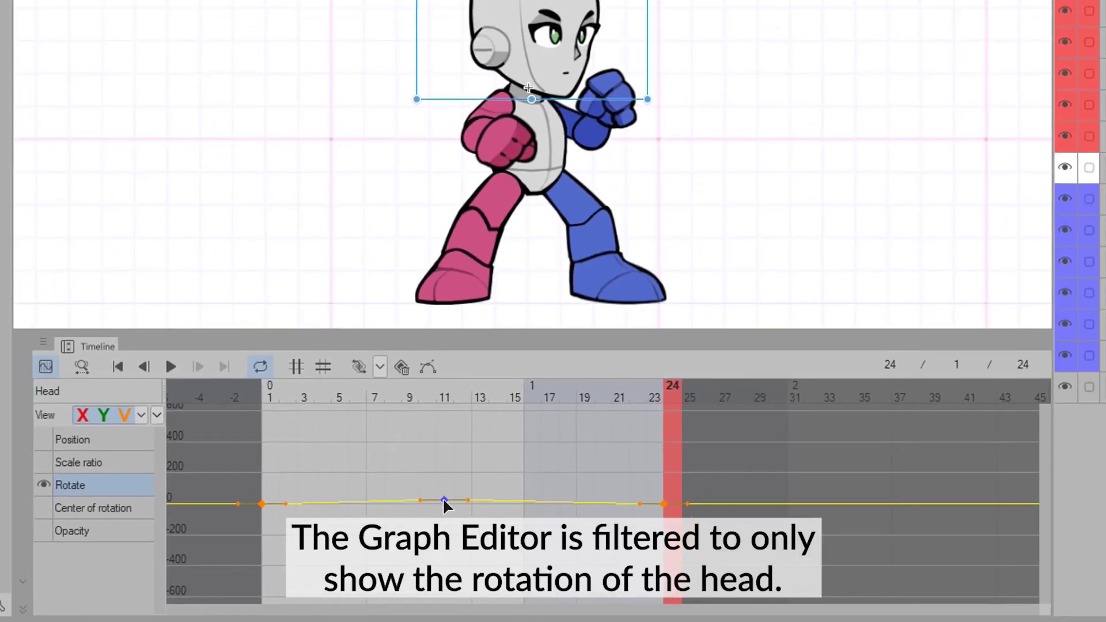
{"action": "key", "text": "space"}
{"action": "left_click_drag", "start_coordinate": [494, 511], "coordinate": [611, 508]}
{"action": "left_click", "coordinate": [555, 503]}
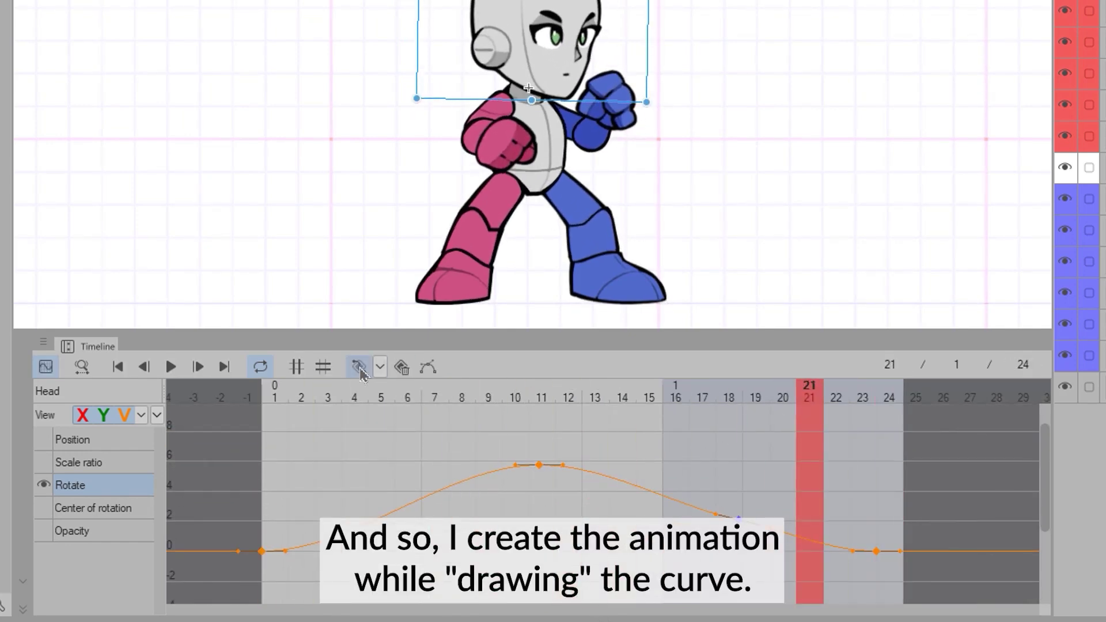
Pull the Head's Rotate curve down to a keyframe slightly below -2 just before frame 21
{"action": "left_click_drag", "start_coordinate": [799, 539], "coordinate": [799, 576]}
{"action": "key", "text": "space"}
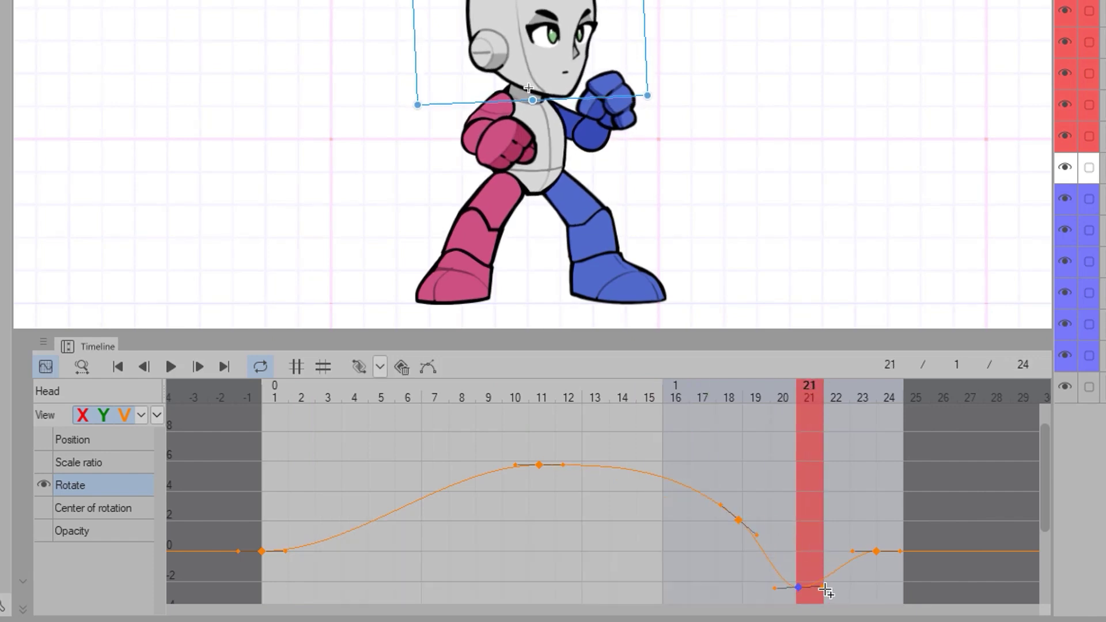
{"action": "key", "text": "space"}
{"action": "key", "text": "space"}
Tilt the handles of the Head's Rotate keyframes near the end of the loop to adjust the easing
{"action": "scroll", "coordinate": [938, 518], "scroll_direction": "up", "scroll_amount": 3}
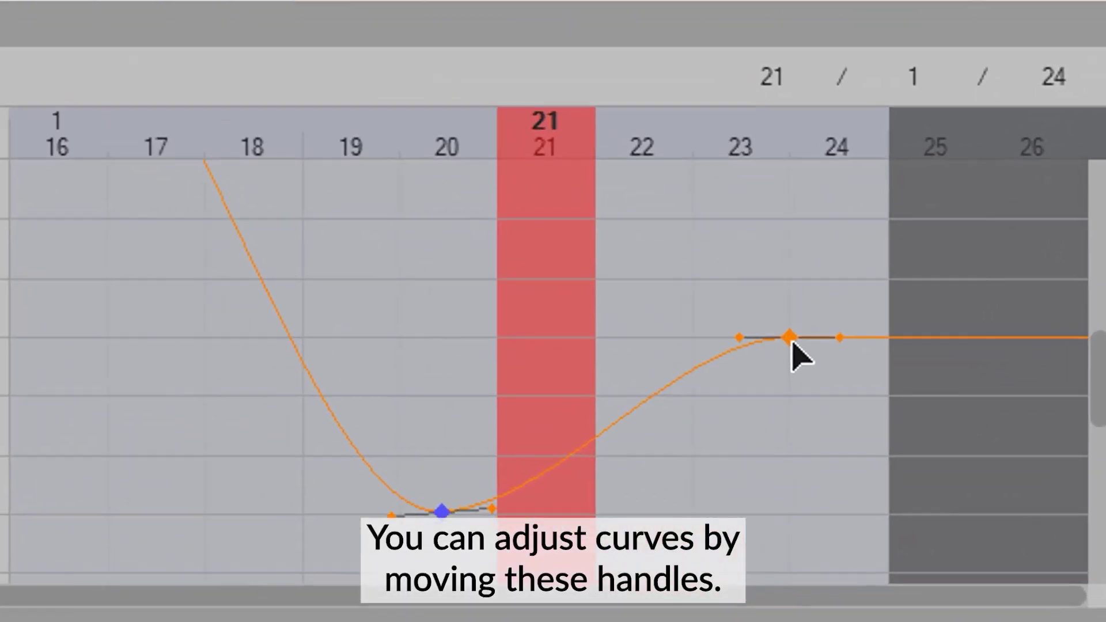
{"action": "left_click", "coordinate": [898, 488]}
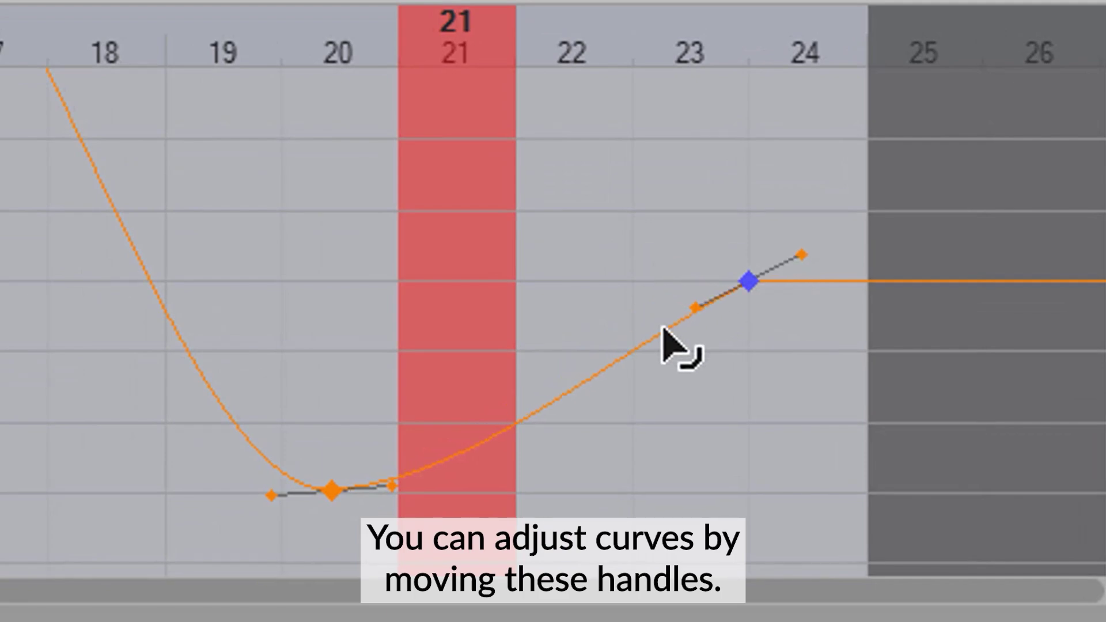
{"action": "left_click_drag", "start_coordinate": [663, 328], "coordinate": [660, 337]}
{"action": "left_click_drag", "start_coordinate": [198, 326], "coordinate": [493, 277]}
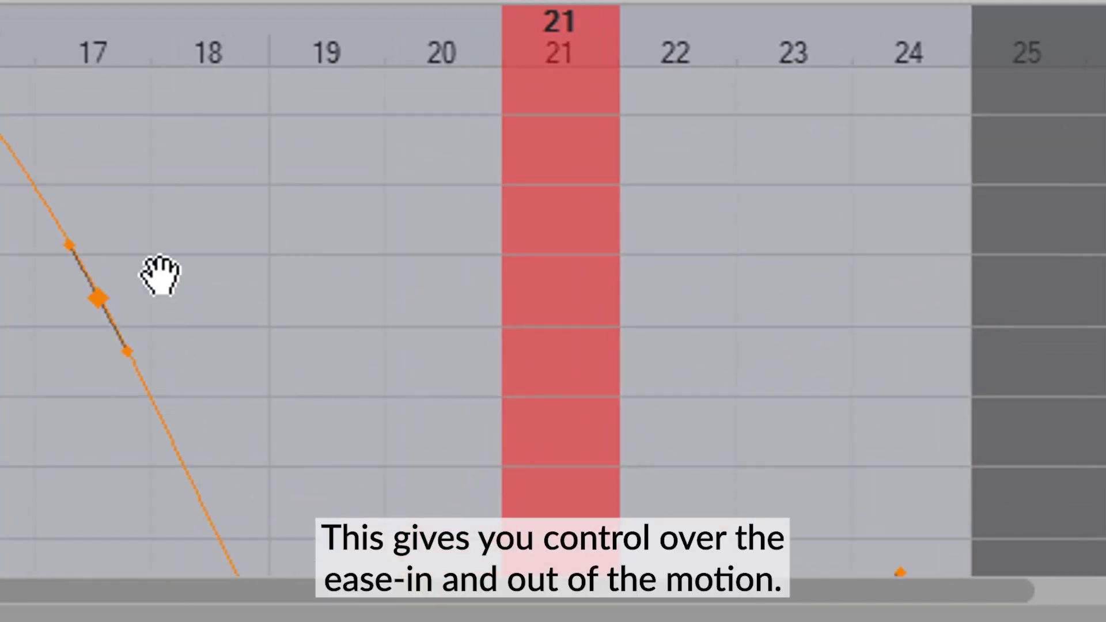
{"action": "left_click_drag", "start_coordinate": [604, 491], "coordinate": [625, 513]}
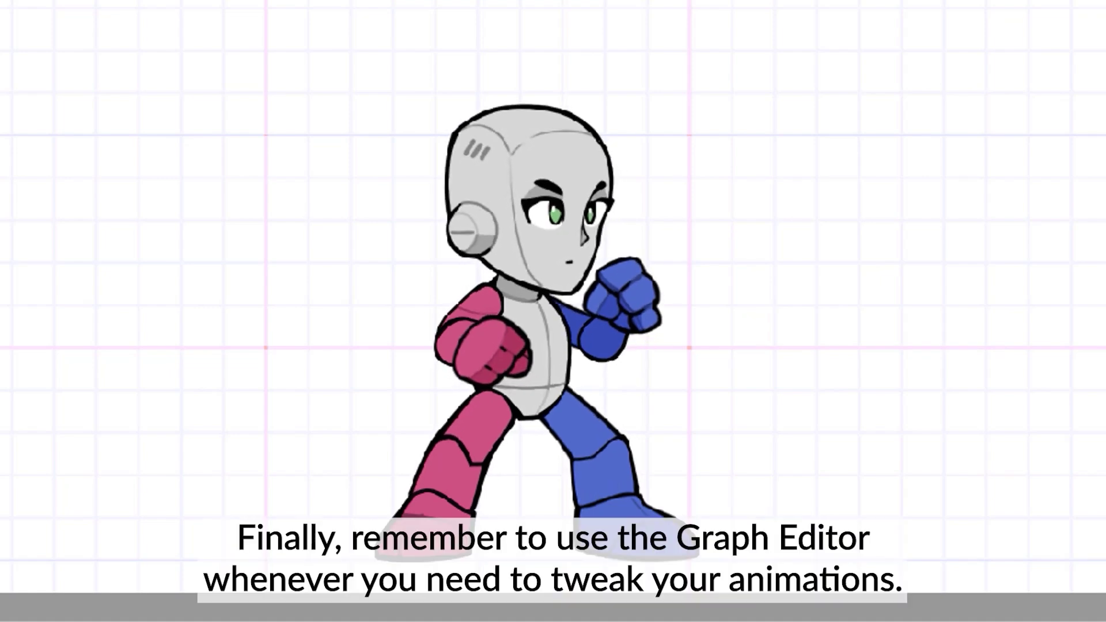
Place the LHand's middle Rotate keyframe slightly above 0 at frame 12 in the Graph Editor
{"action": "left_click_drag", "start_coordinate": [560, 488], "coordinate": [544, 493]}
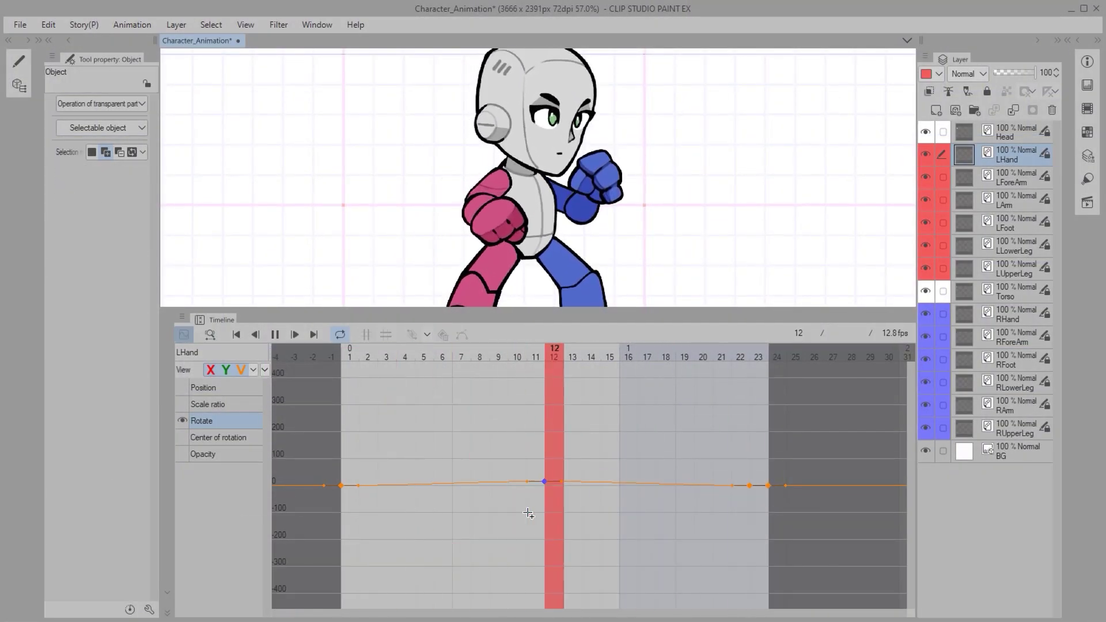
{"action": "left_click", "coordinate": [182, 316]}
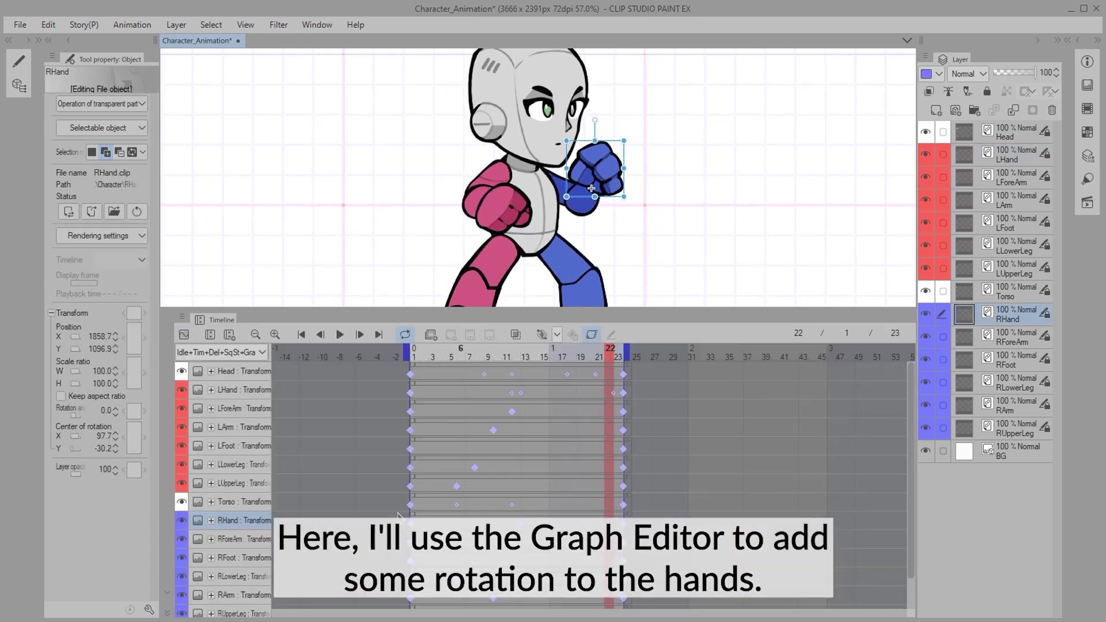
Open the RHand's and the RForeArm's curves in the Graph Editor and play the animation
{"action": "left_click", "coordinate": [188, 334]}
{"action": "left_click", "coordinate": [275, 335]}
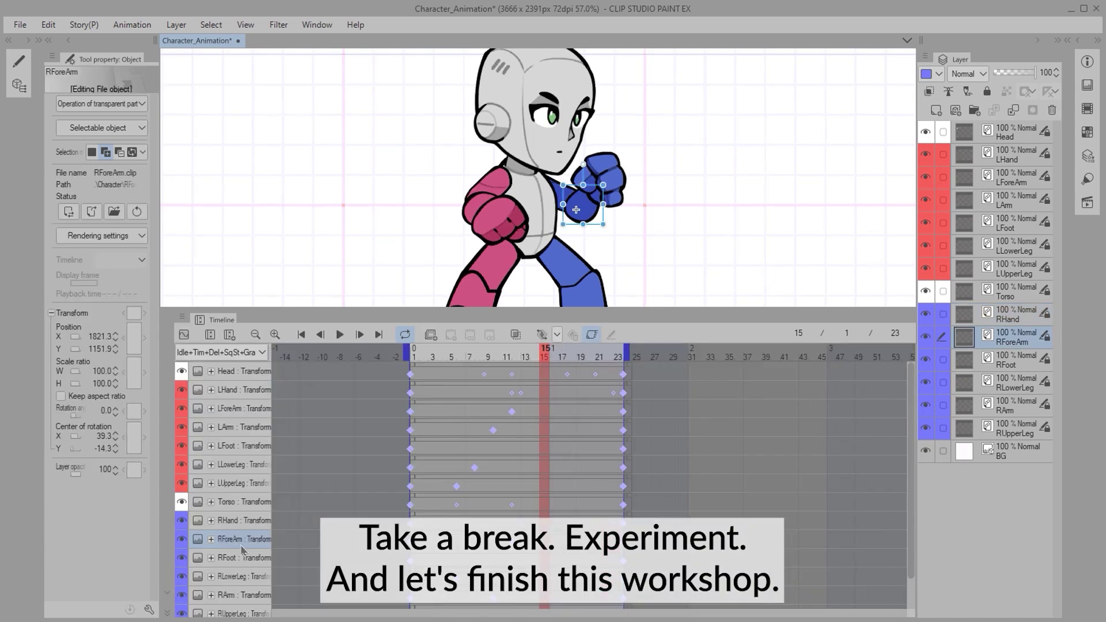
{"action": "left_click", "coordinate": [184, 335]}
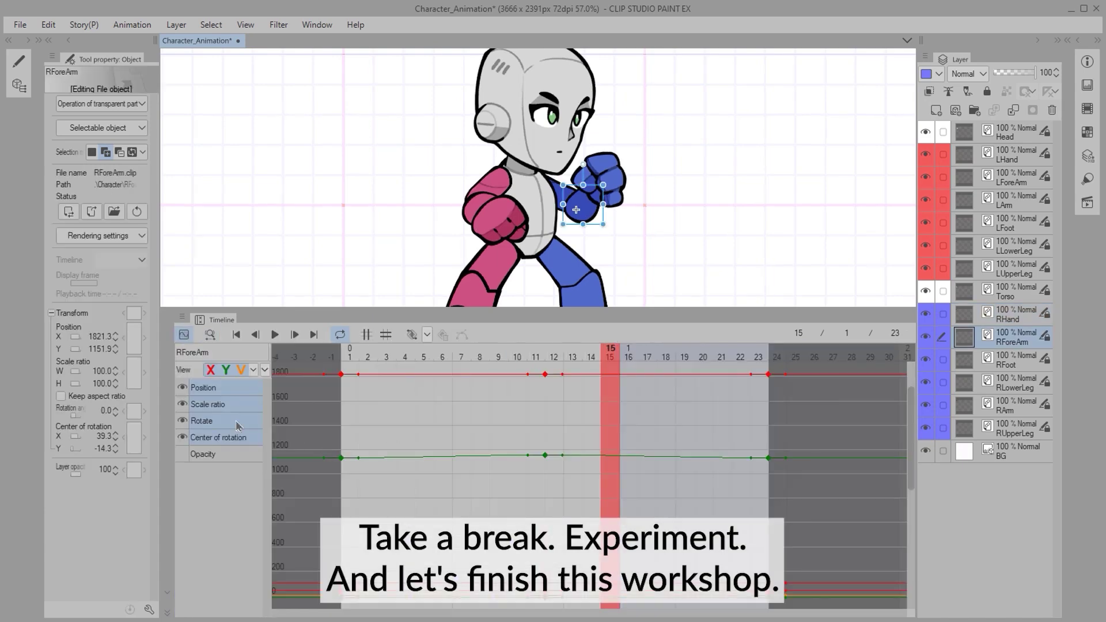
{"action": "key", "text": "space"}
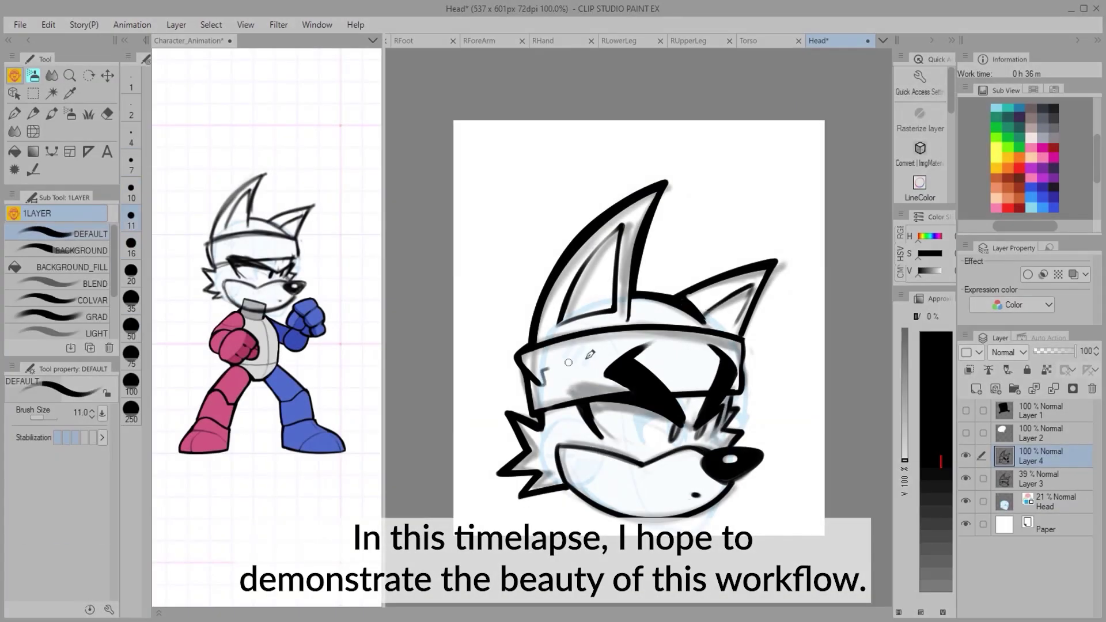
Ink and colour the fox head on Layer 4 with orange fur, a peach muzzle and a red headband
{"action": "mouse_move", "coordinate": [590, 354]}
{"action": "left_mouse_down"}
{"action": "mouse_move", "coordinate": [633, 361]}
{"action": "mouse_move", "coordinate": [720, 299]}
{"action": "mouse_move", "coordinate": [663, 473]}
{"action": "mouse_move", "coordinate": [708, 458]}
{"action": "left_mouse_up"}
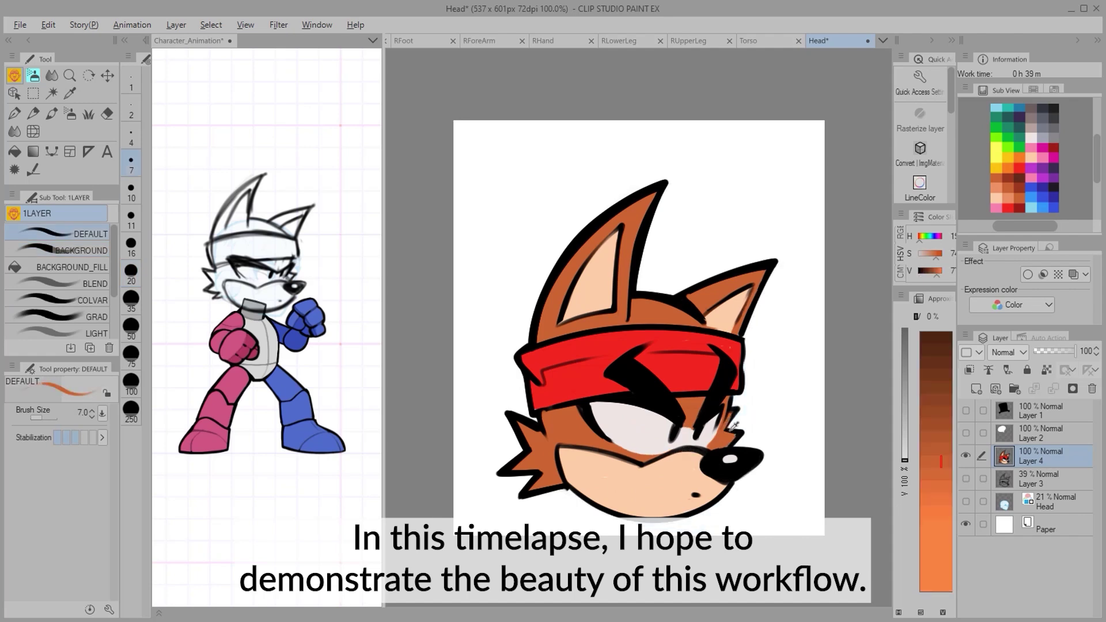
{"action": "left_click_drag", "start_coordinate": [674, 409], "coordinate": [690, 314]}
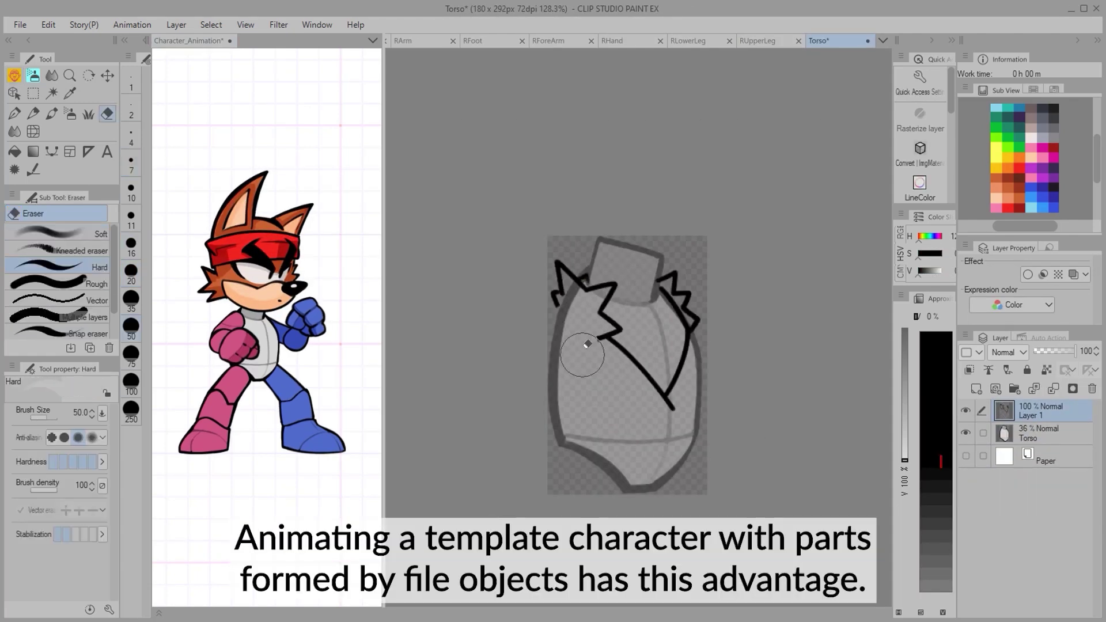
Redraw the Torso, LHand and RArm parts in the fox fighter design, with a red outfit and dark hand wraps
{"action": "left_click_drag", "start_coordinate": [559, 318], "coordinate": [634, 403]}
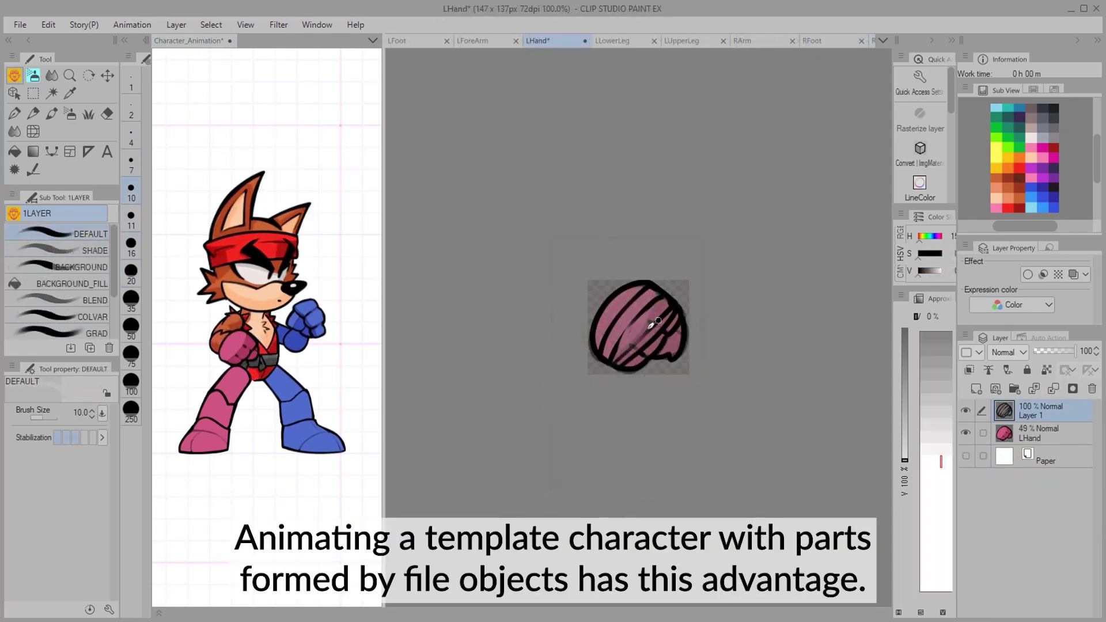
{"action": "mouse_move", "coordinate": [611, 311]}
{"action": "left_mouse_down"}
{"action": "mouse_move", "coordinate": [645, 348]}
{"action": "mouse_move", "coordinate": [634, 328]}
{"action": "left_mouse_up"}
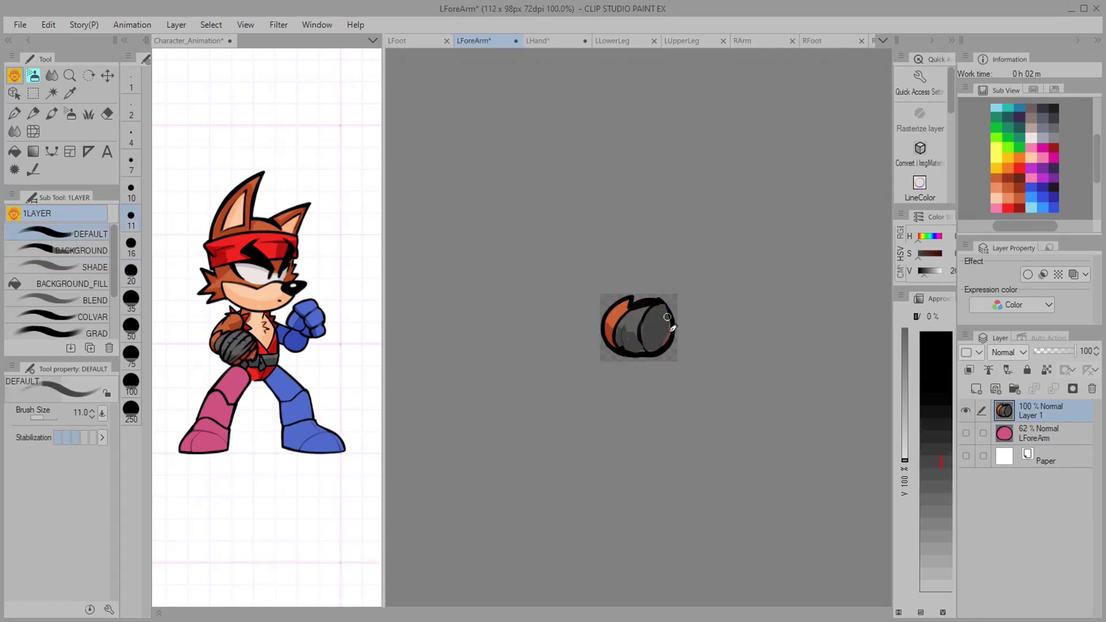
{"action": "left_click", "coordinate": [743, 40]}
{"action": "mouse_move", "coordinate": [624, 288]}
{"action": "left_mouse_down"}
{"action": "mouse_move", "coordinate": [670, 341]}
{"action": "mouse_move", "coordinate": [655, 294]}
{"action": "left_mouse_up"}
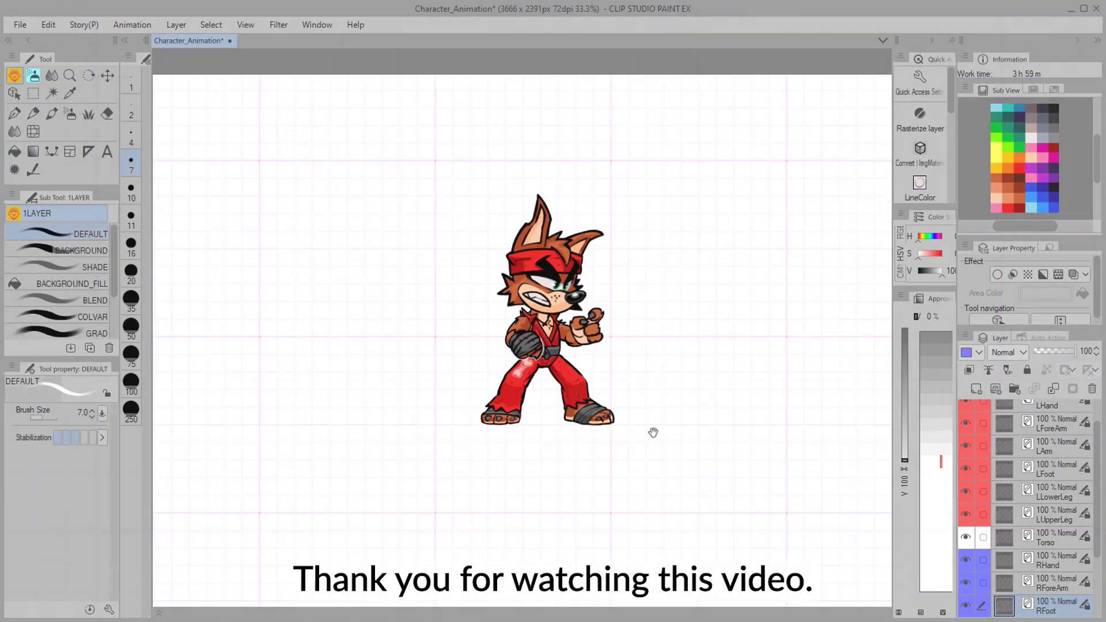
Play the idle animation of the finished fox fighter up close
{"action": "scroll", "coordinate": [652, 434], "scroll_direction": "up", "scroll_amount": 5}
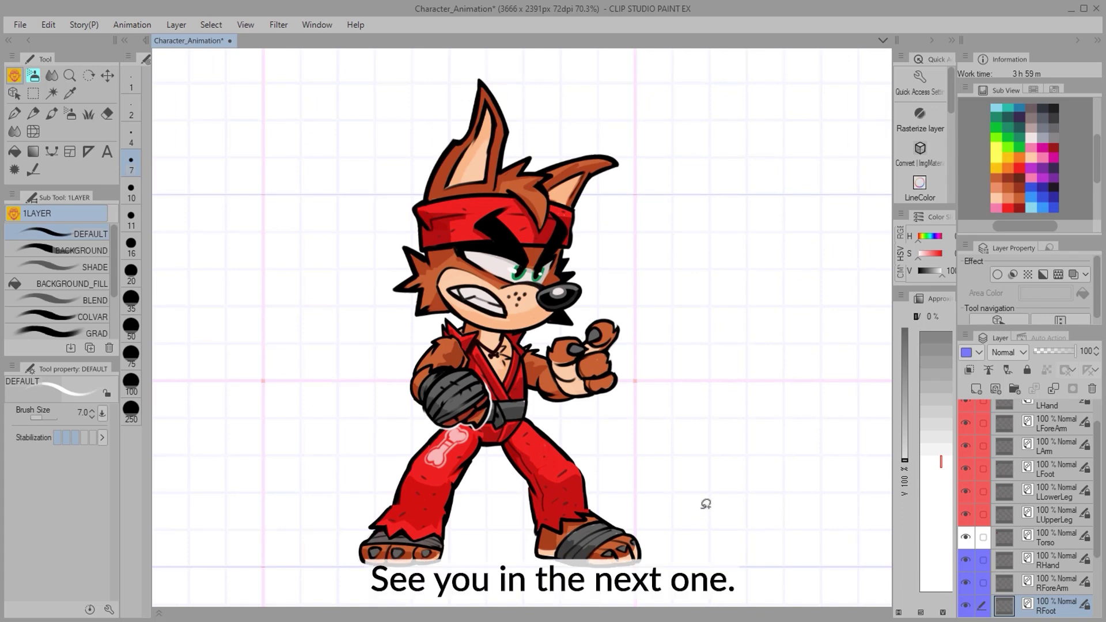
{"action": "key", "text": "space"}
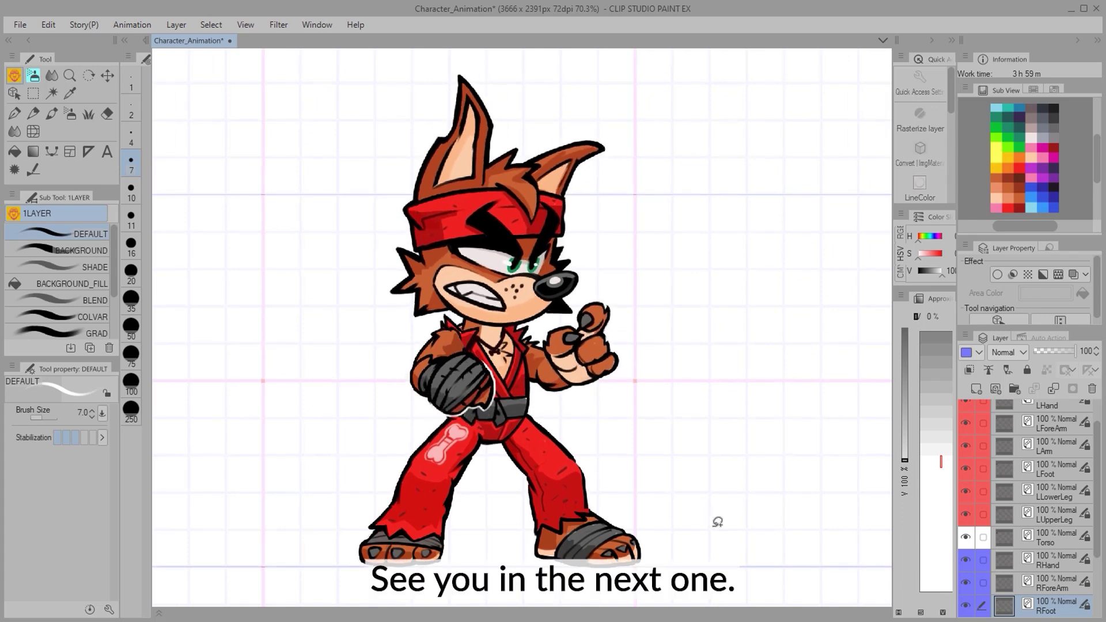